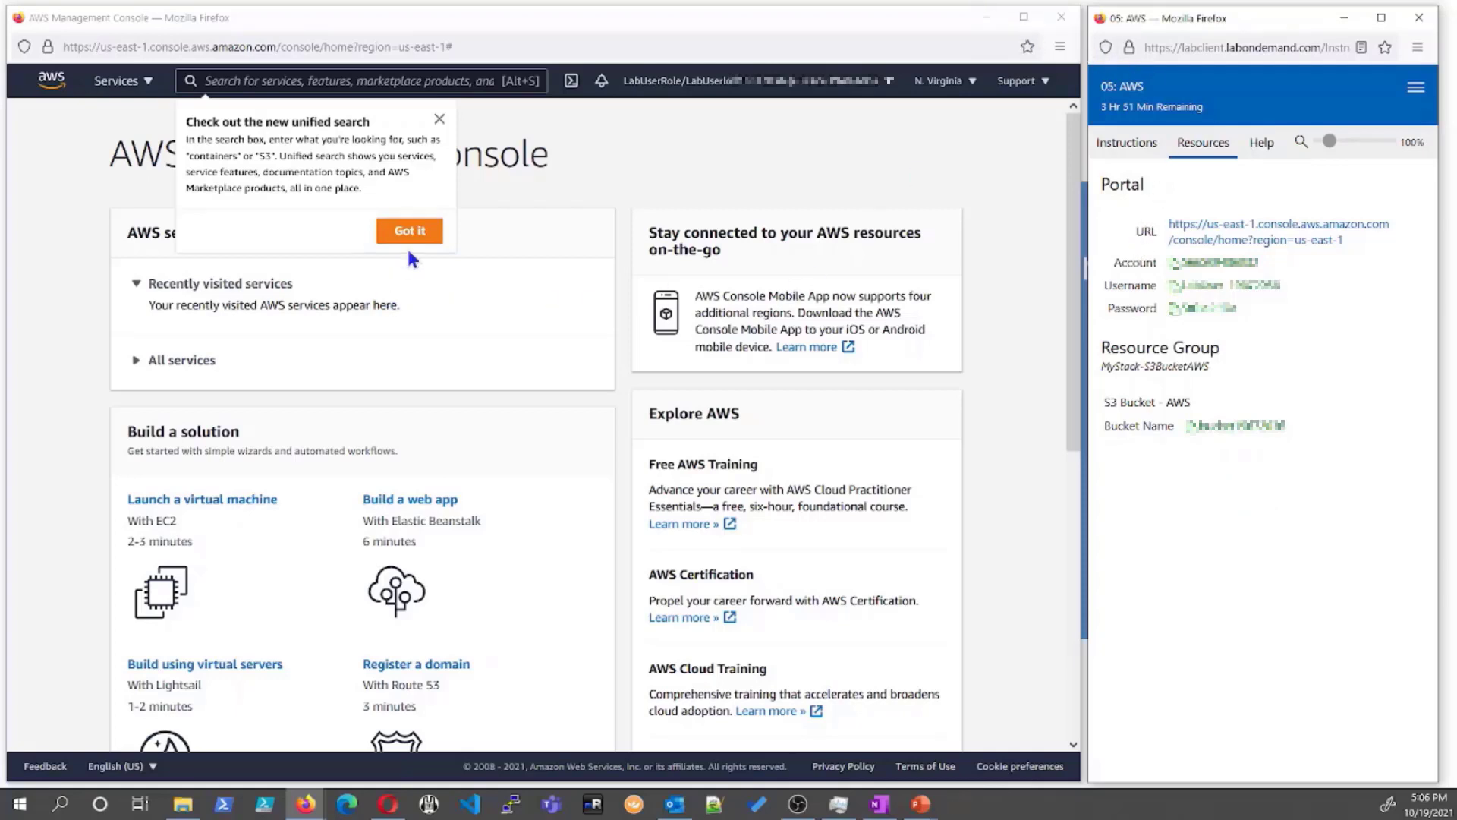
Step: Dismiss the unified search tip, then end the AWS lab and confirm so it reads Lab Closed
click(439, 121)
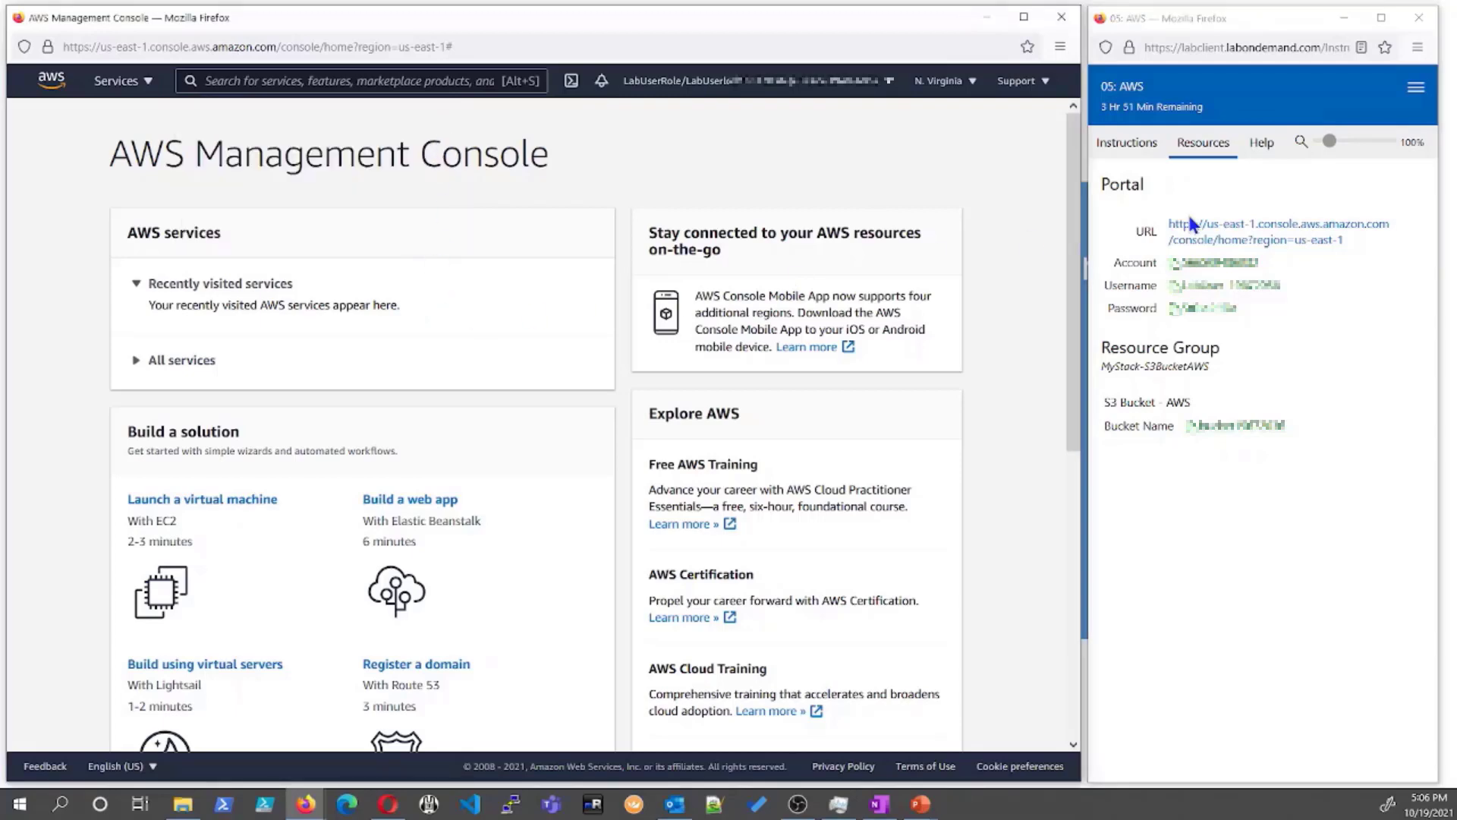
click(1418, 99)
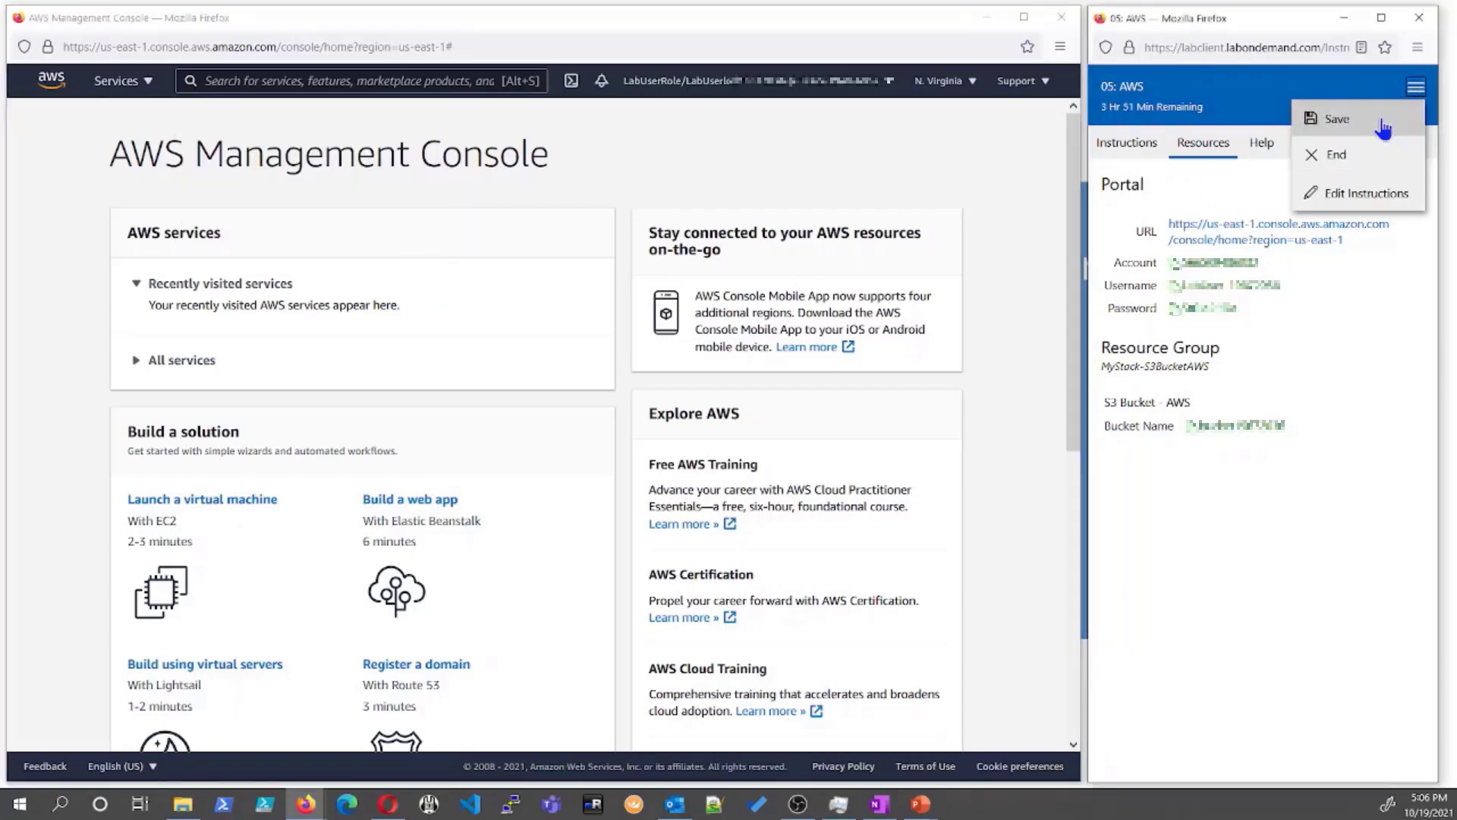
click(1355, 151)
click(1178, 440)
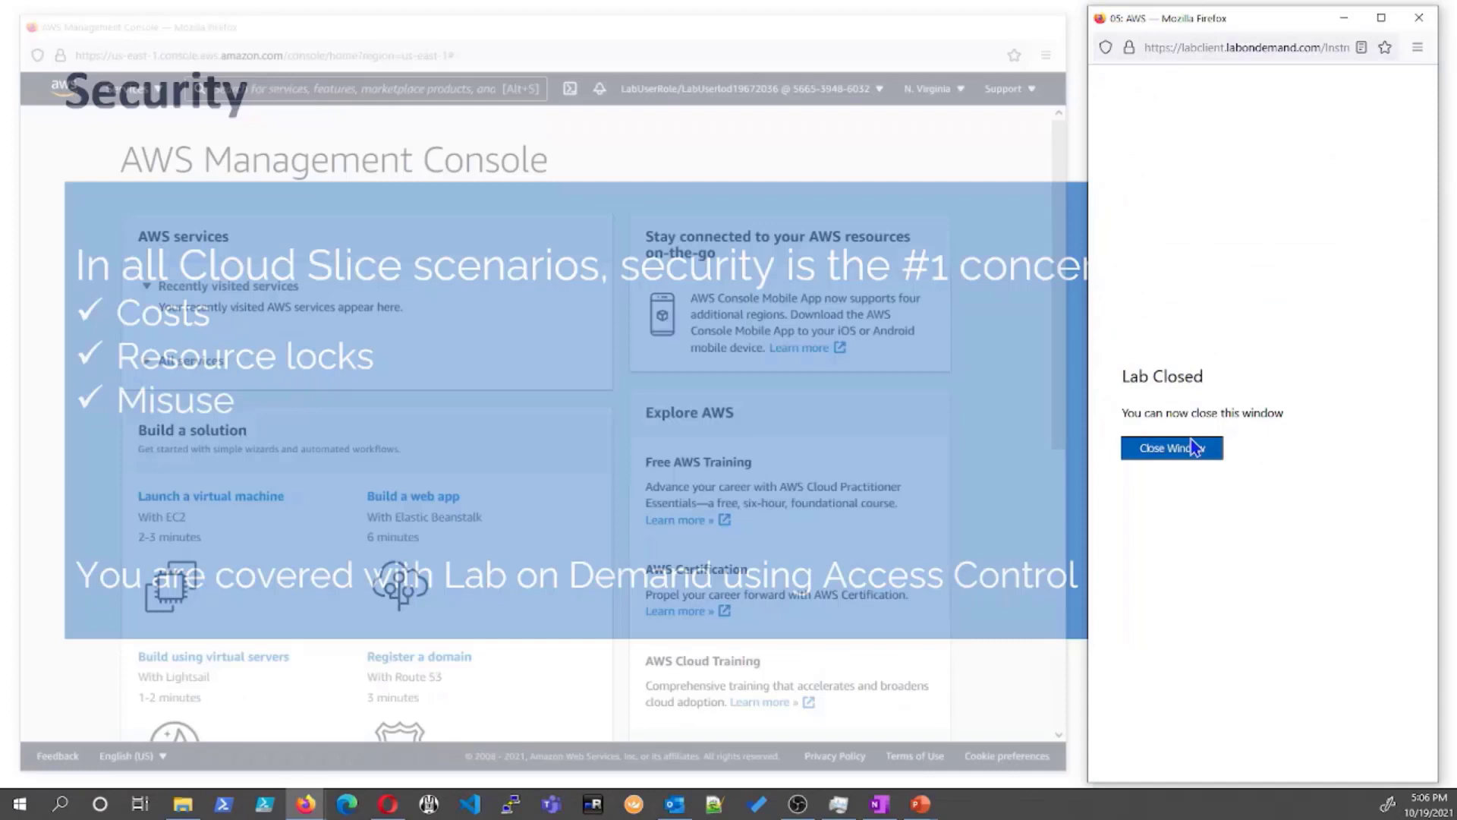
Step: Close the ended lab, browse the Create Lab Profile template gallery, then bring up the 02: Hybrid (Azure/VM) profile
click(1172, 454)
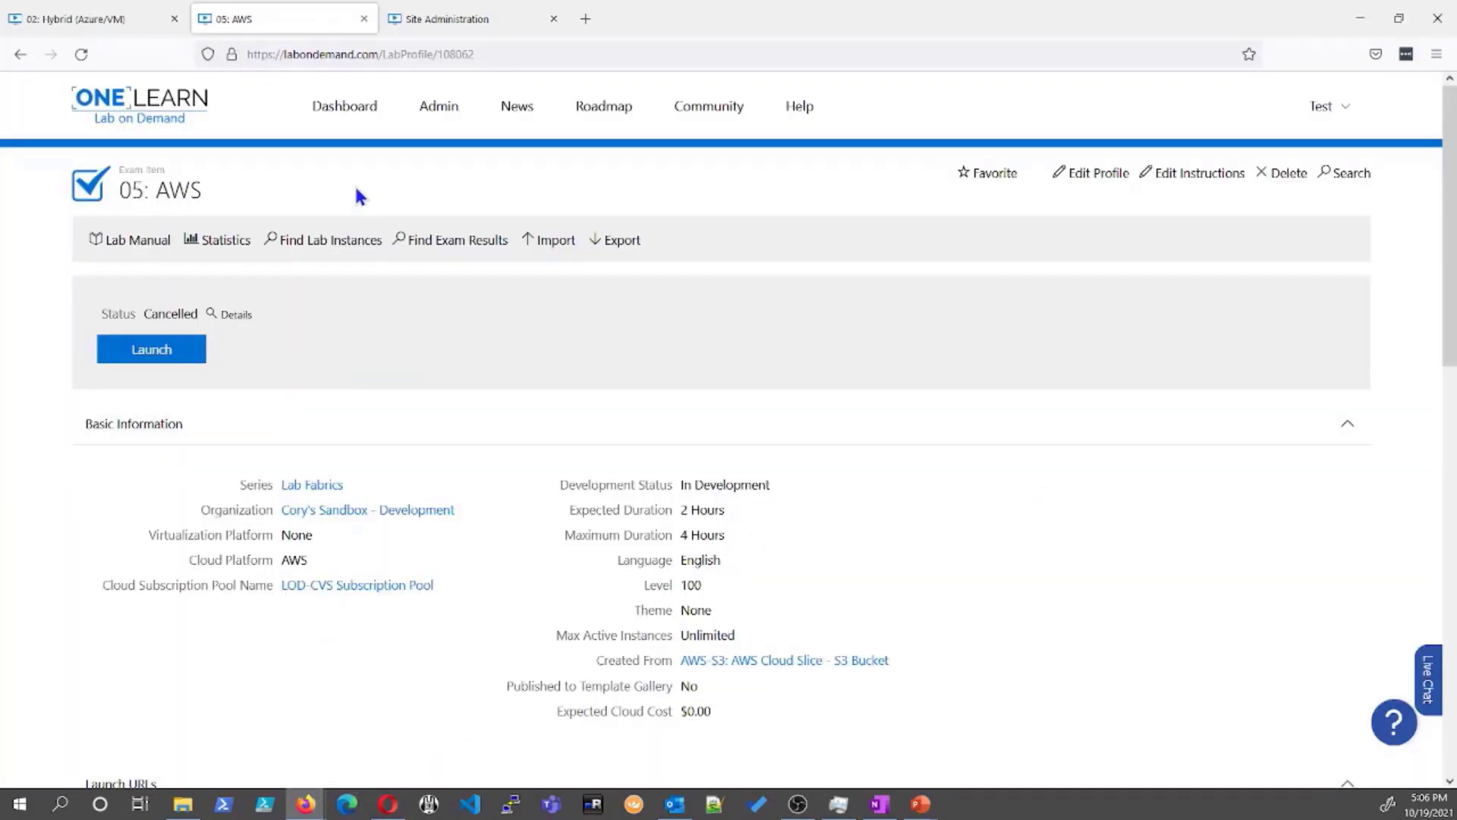
click(429, 18)
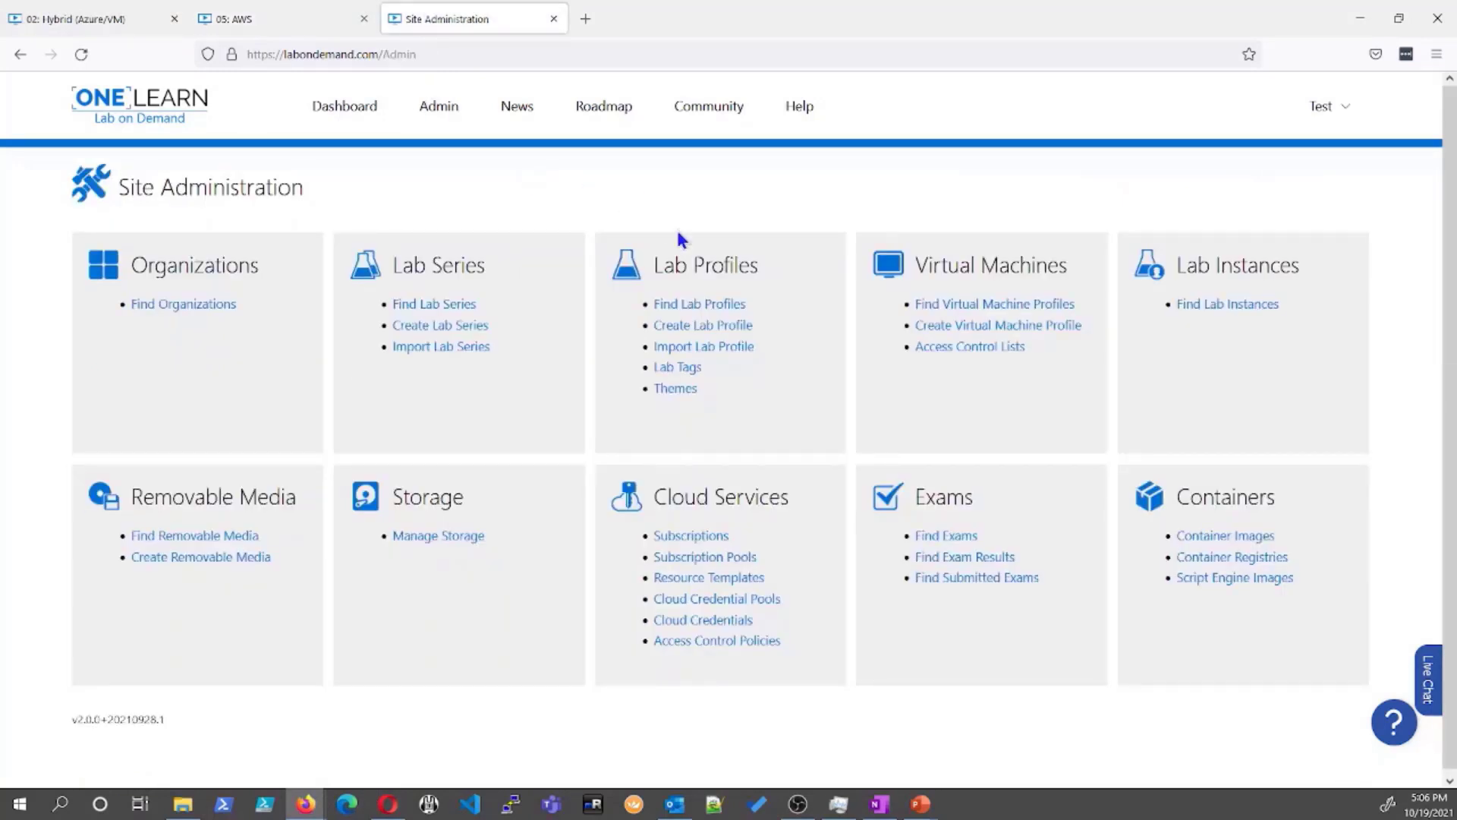
click(691, 329)
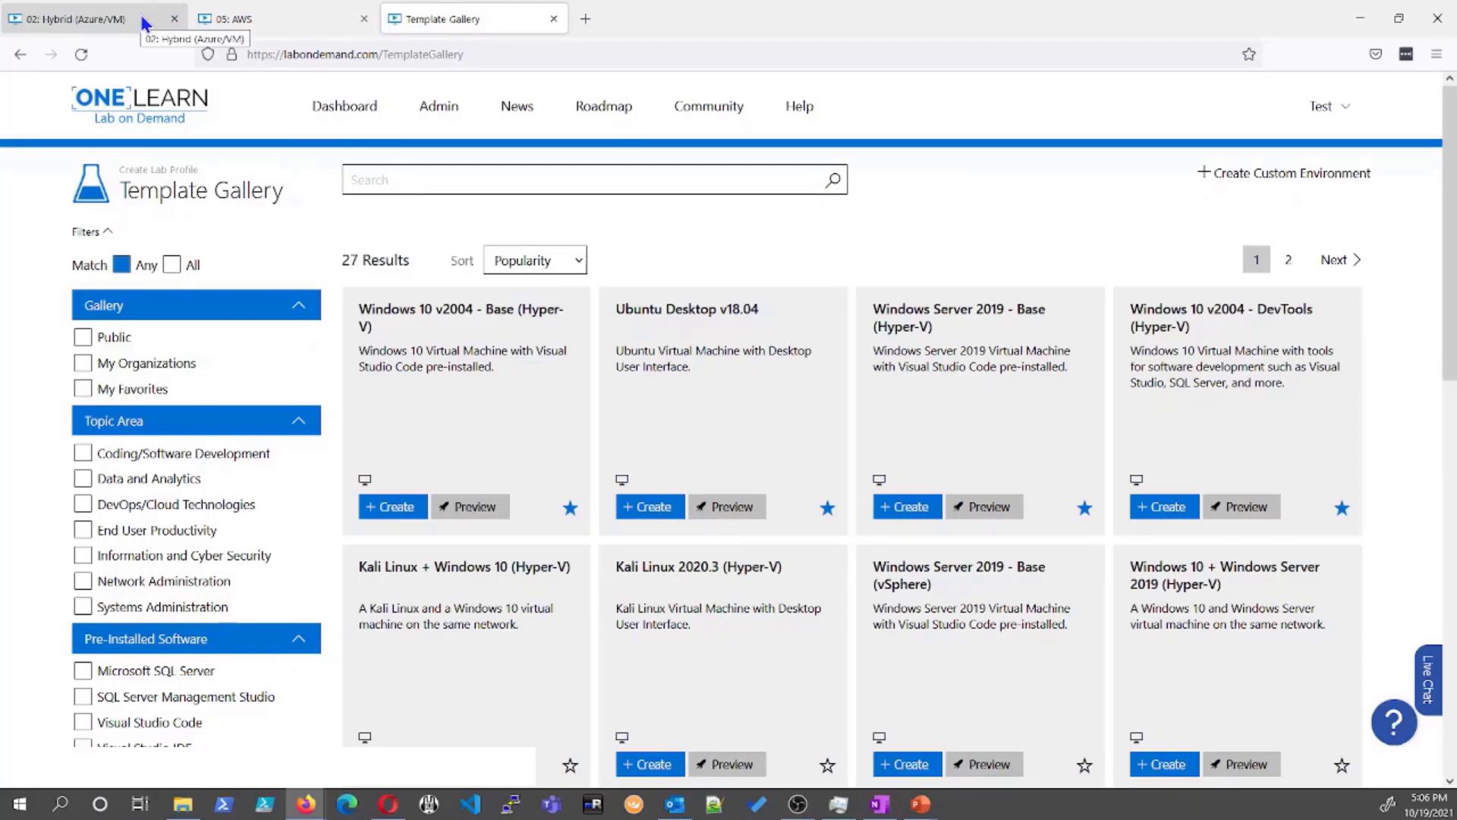
click(144, 24)
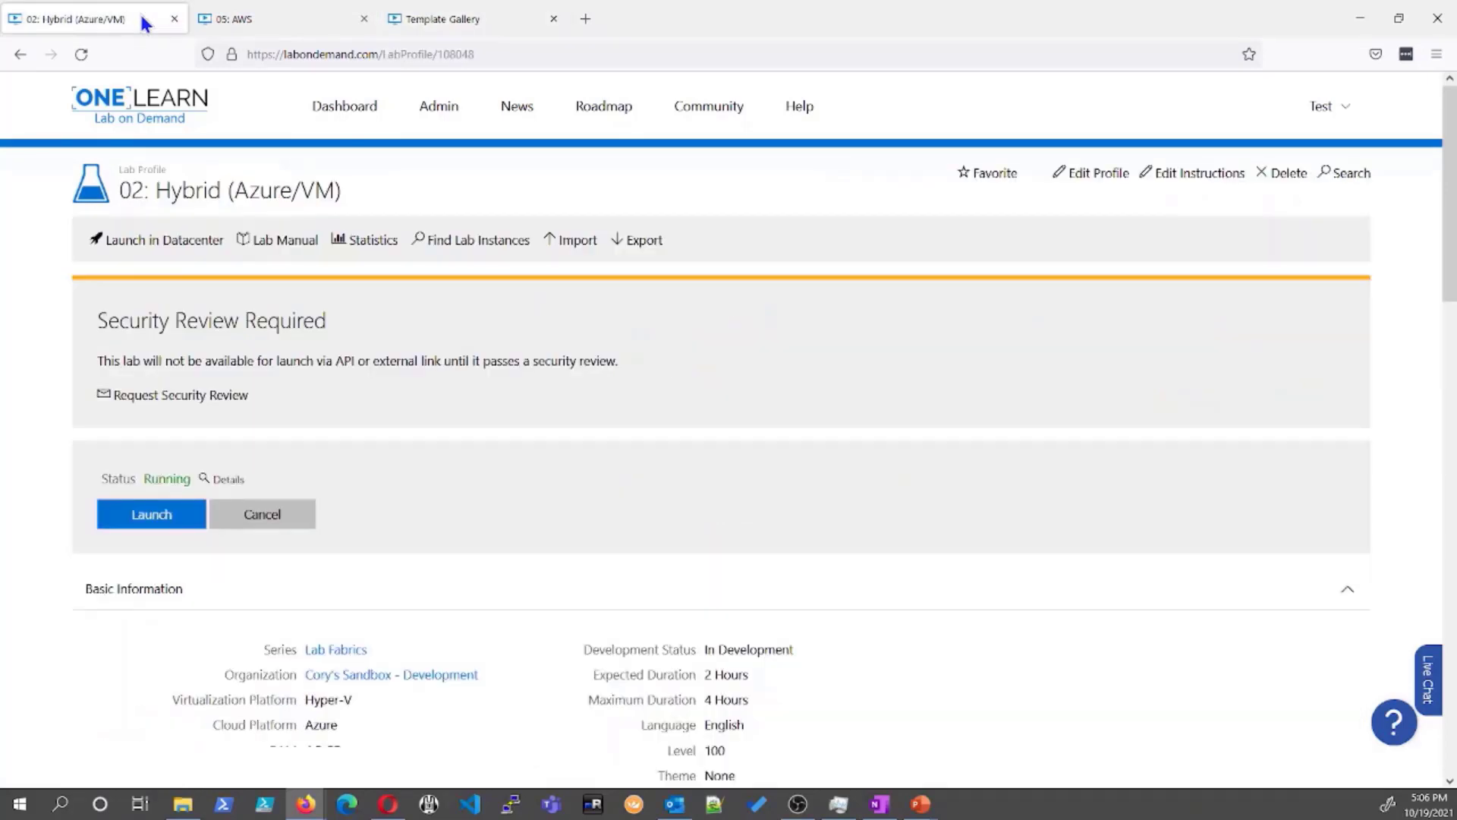
Step: Look over the 05: AWS lab profile page
click(275, 23)
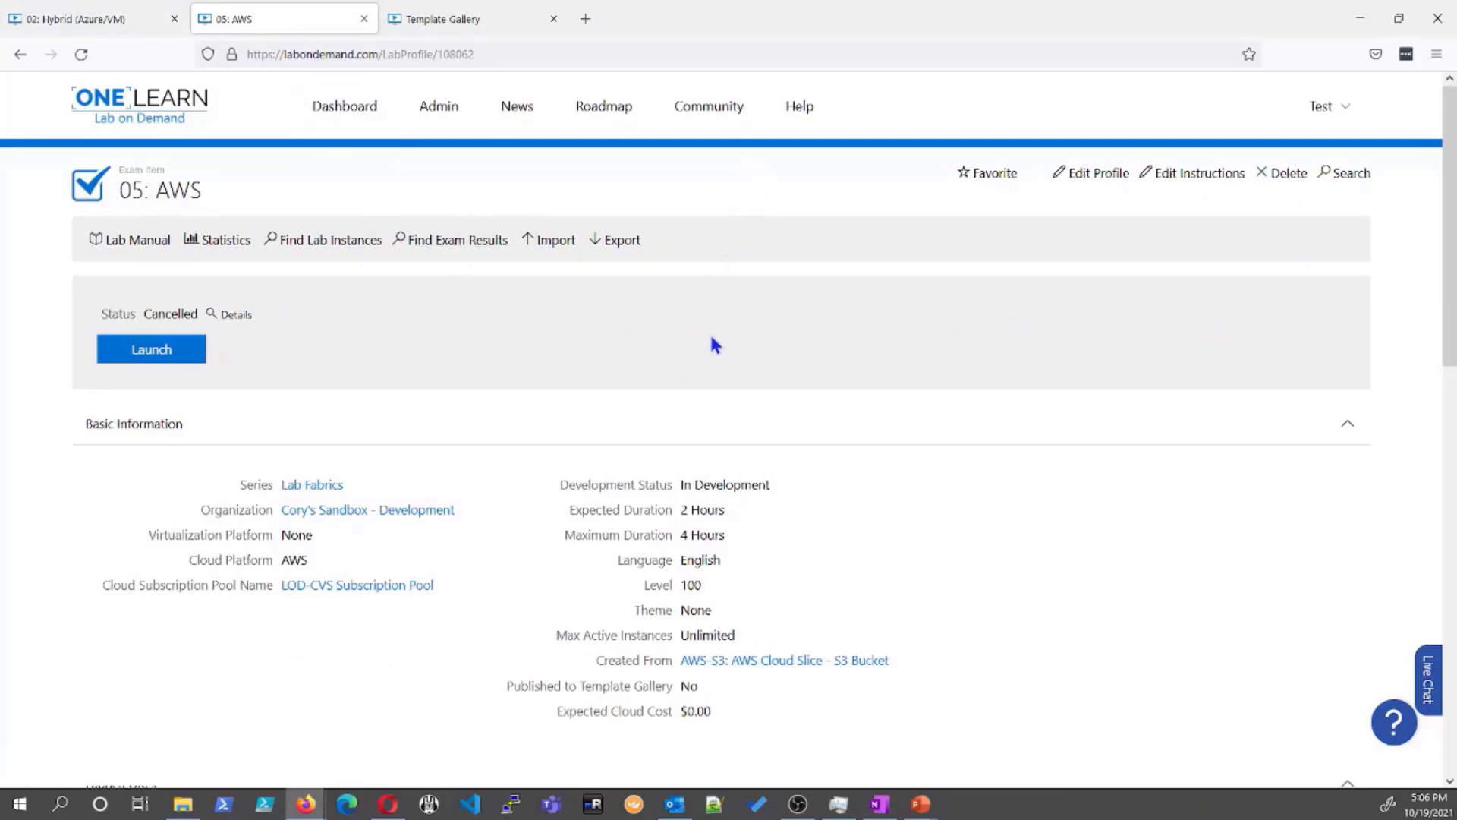
scroll(714, 345, down, 5)
scroll(703, 351, up, 5)
Step: Review the 02: Hybrid (Azure/VM) profile again and bring its running lab window forward
click(142, 23)
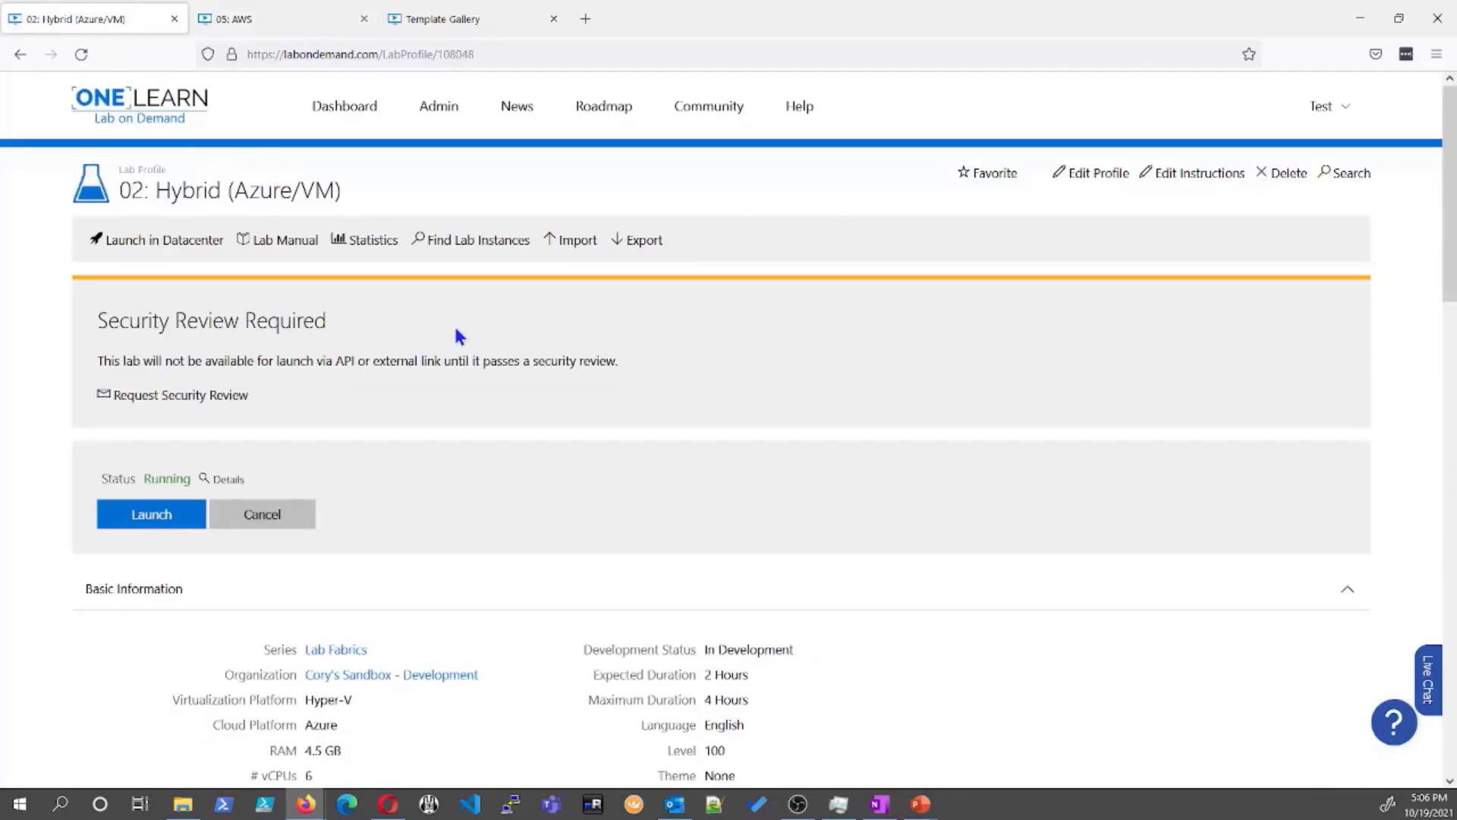
scroll(490, 356, down, 3)
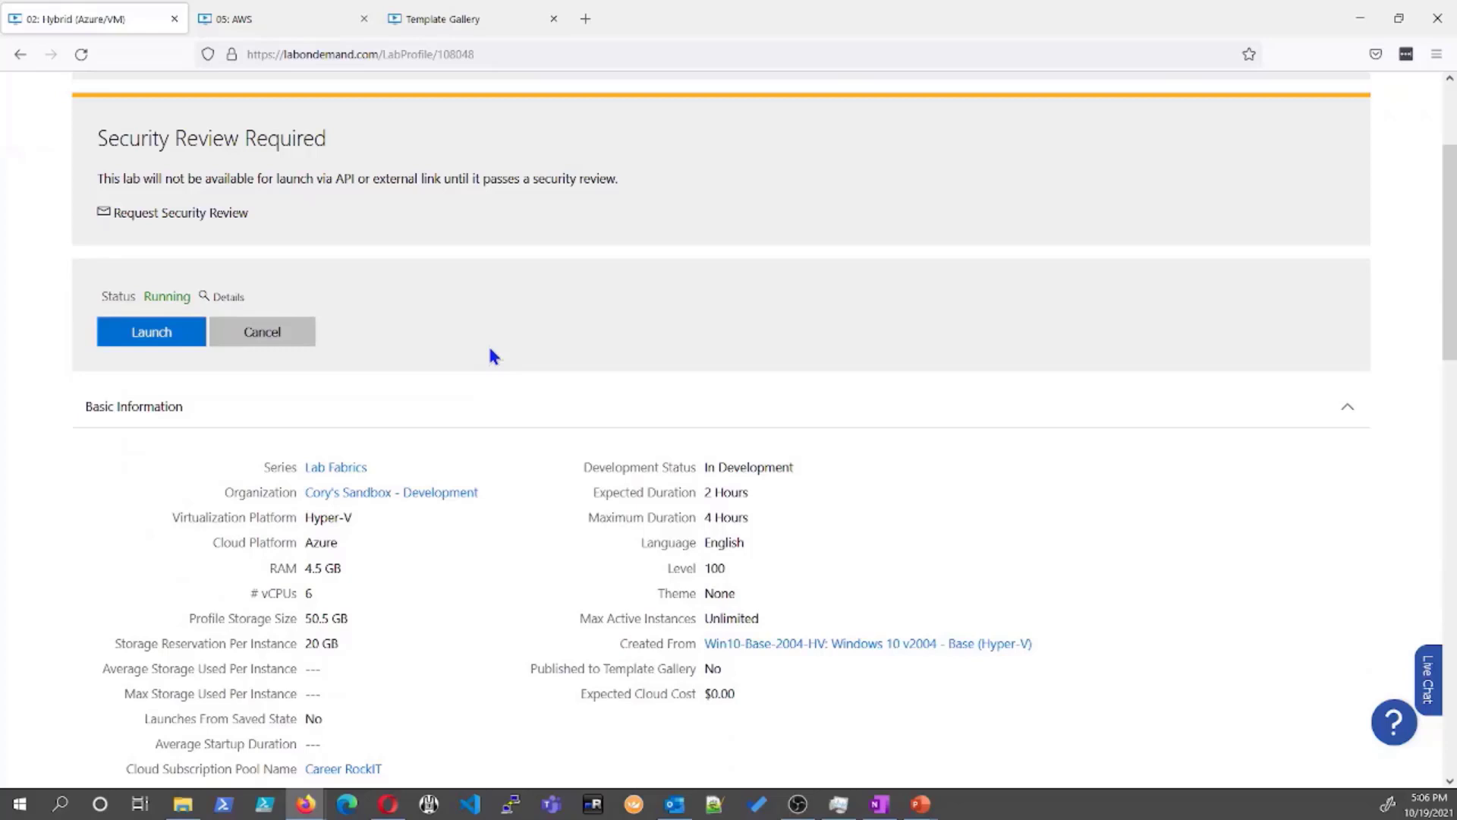
scroll(492, 354, up, 3)
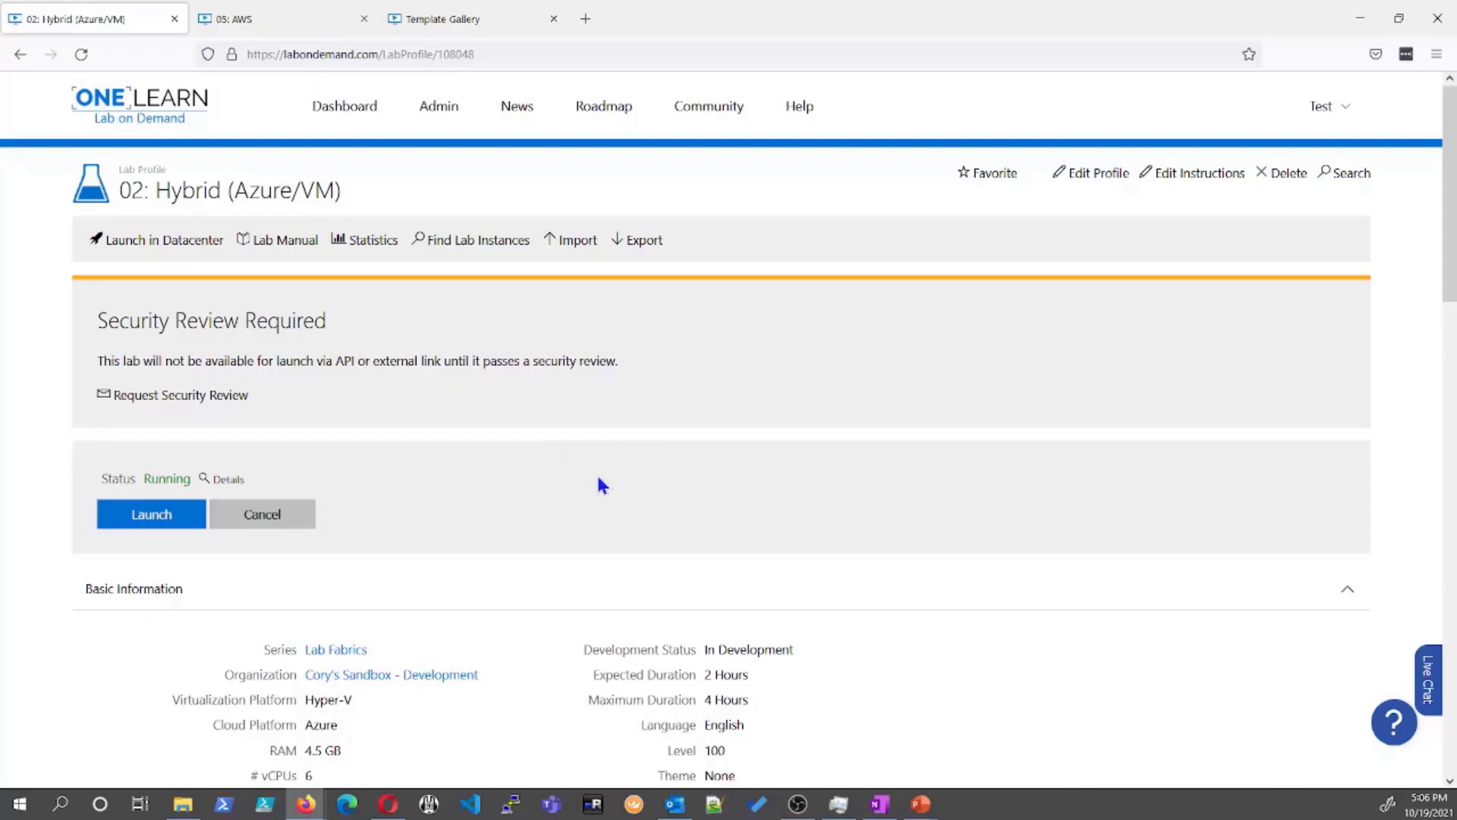
mouse_move(305, 809)
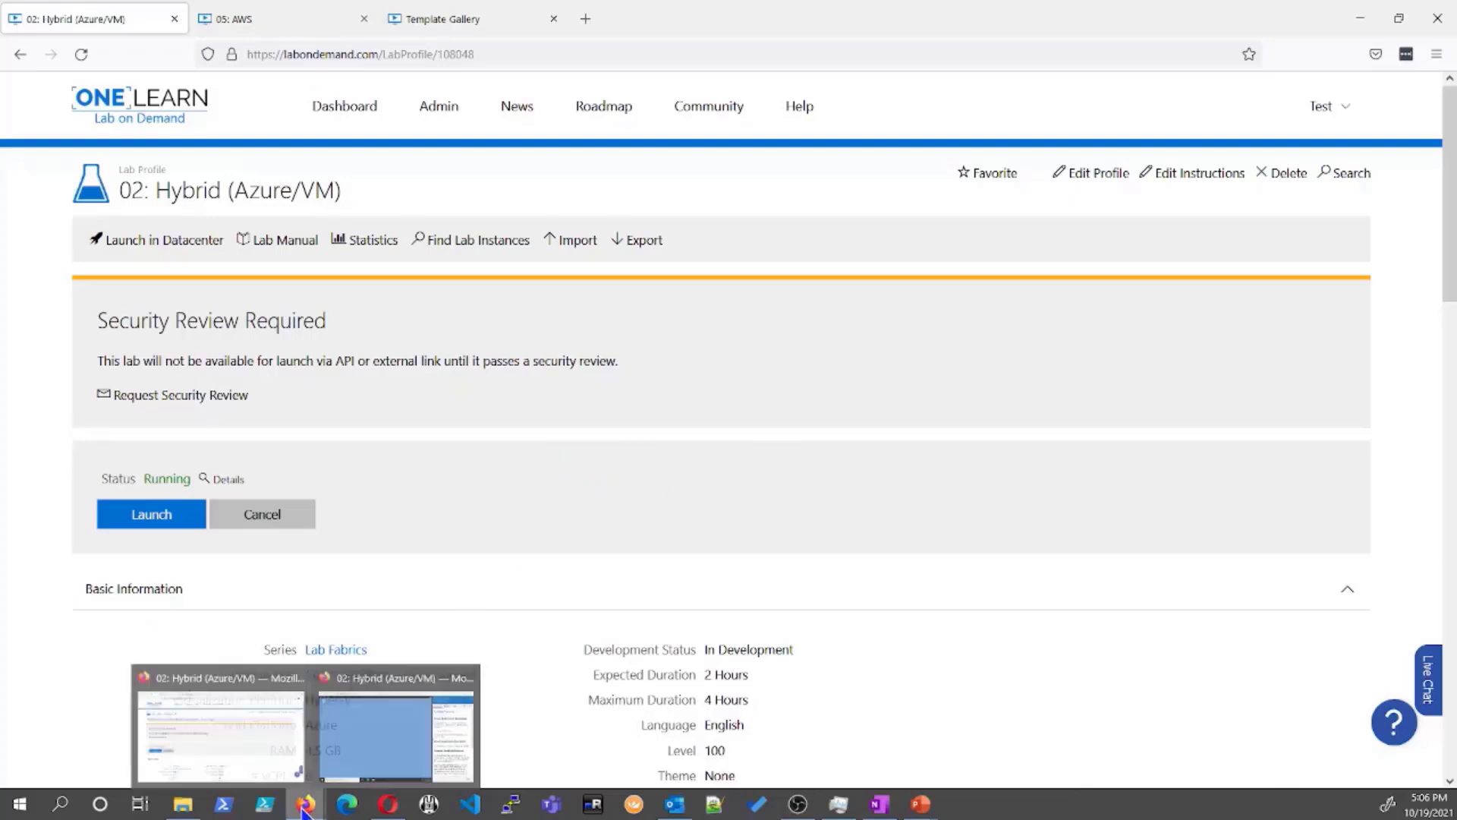
click(395, 728)
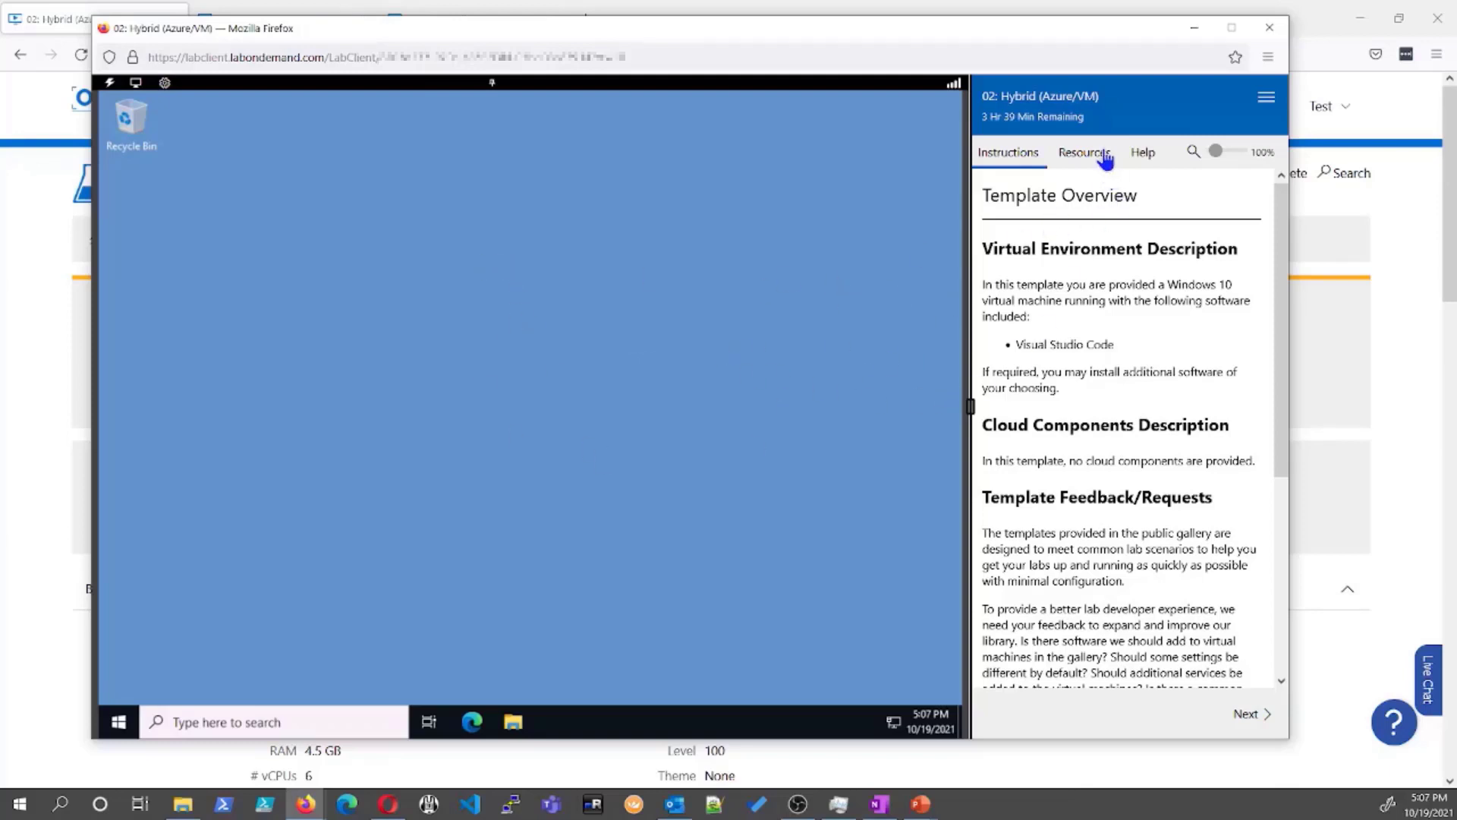
Step: Show the lab's Azure credentials and browse to portal.azure.com inside the VM
click(1097, 152)
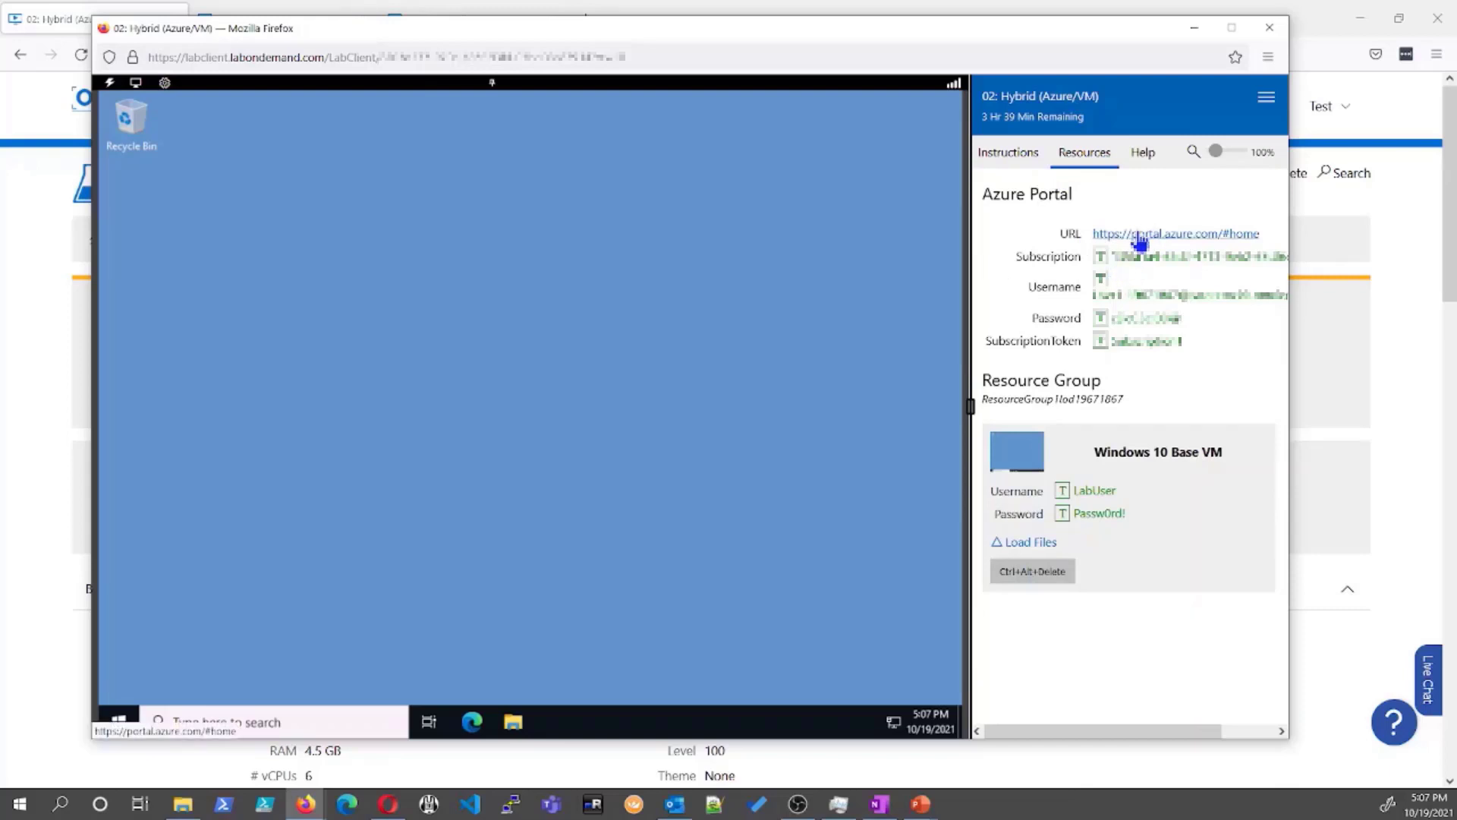
click(475, 723)
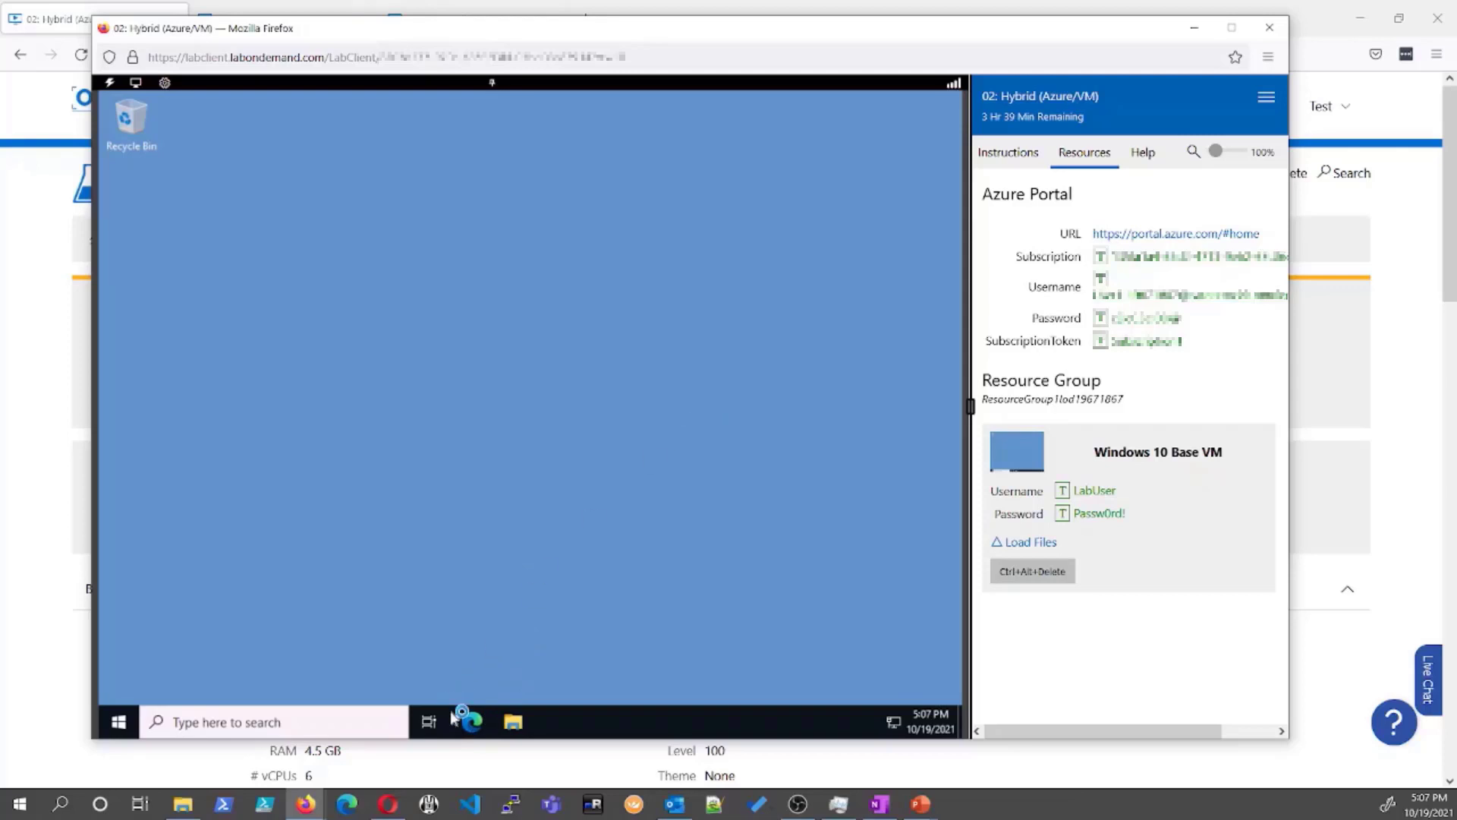
text(portal.azure.c)
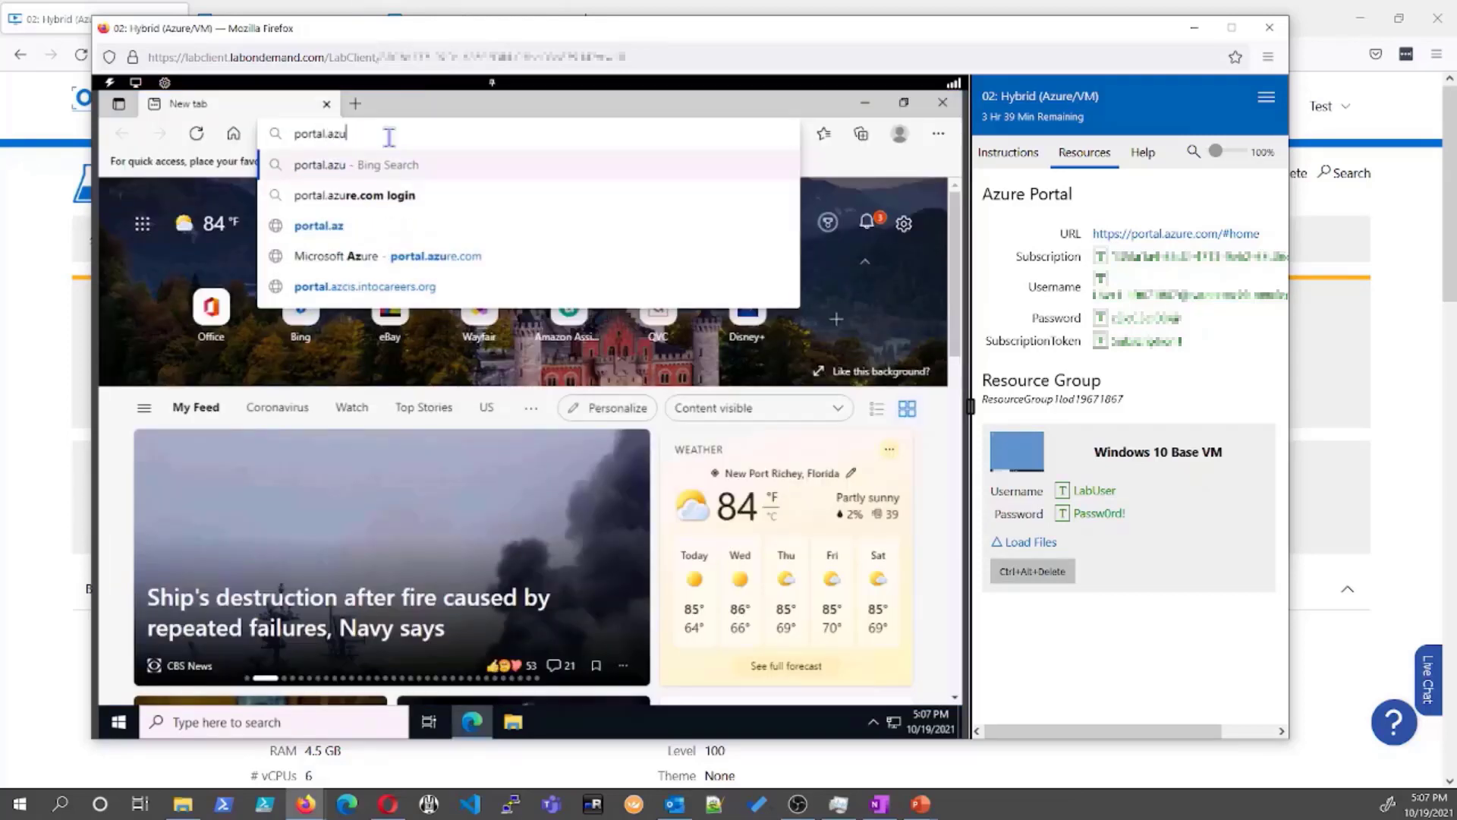
text(om)
key(Return)
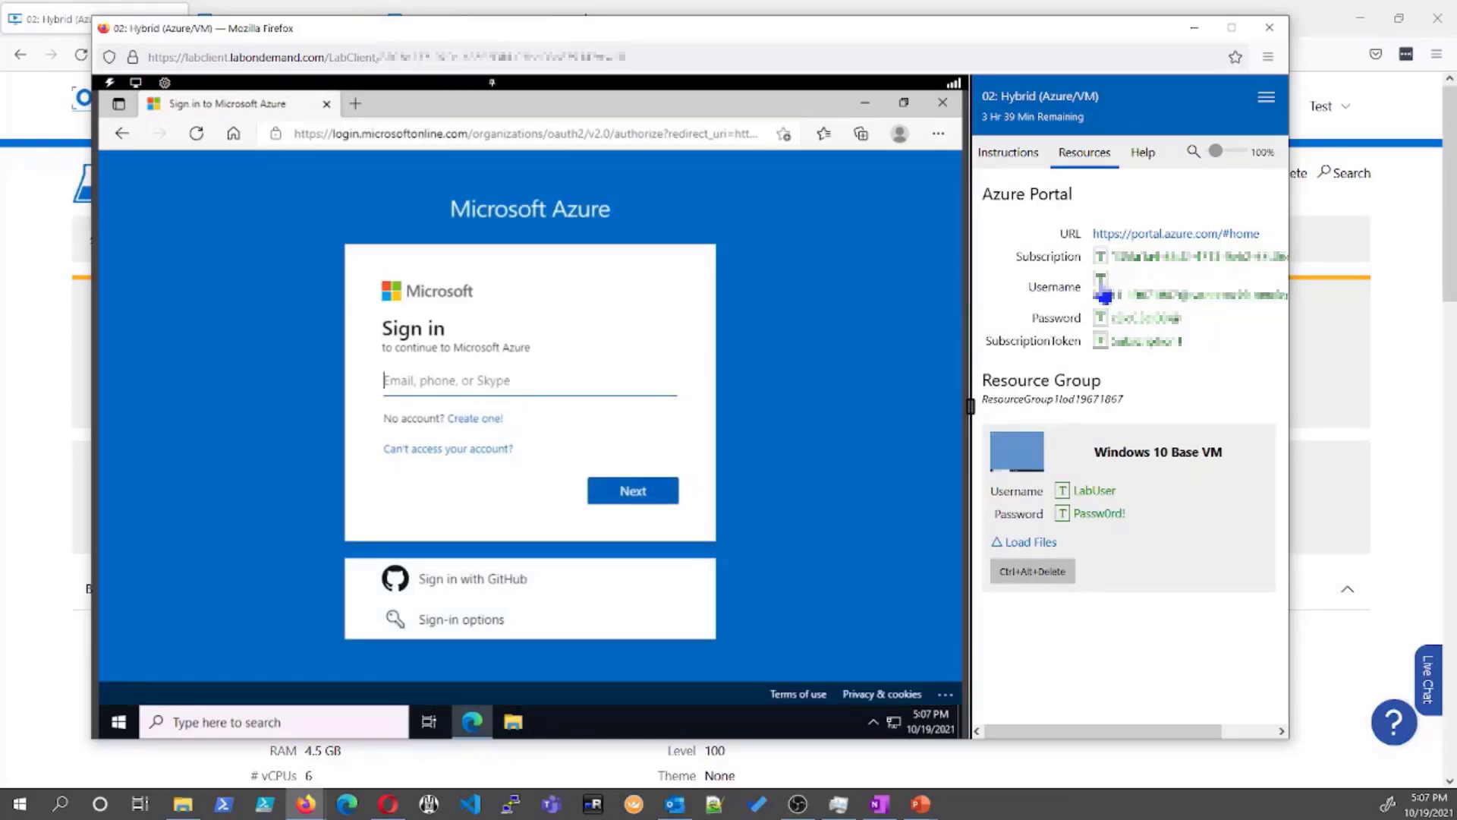
Step: Sign in to the Azure portal with the lab's username and password, declining to stay signed in
click(1101, 278)
key(Return)
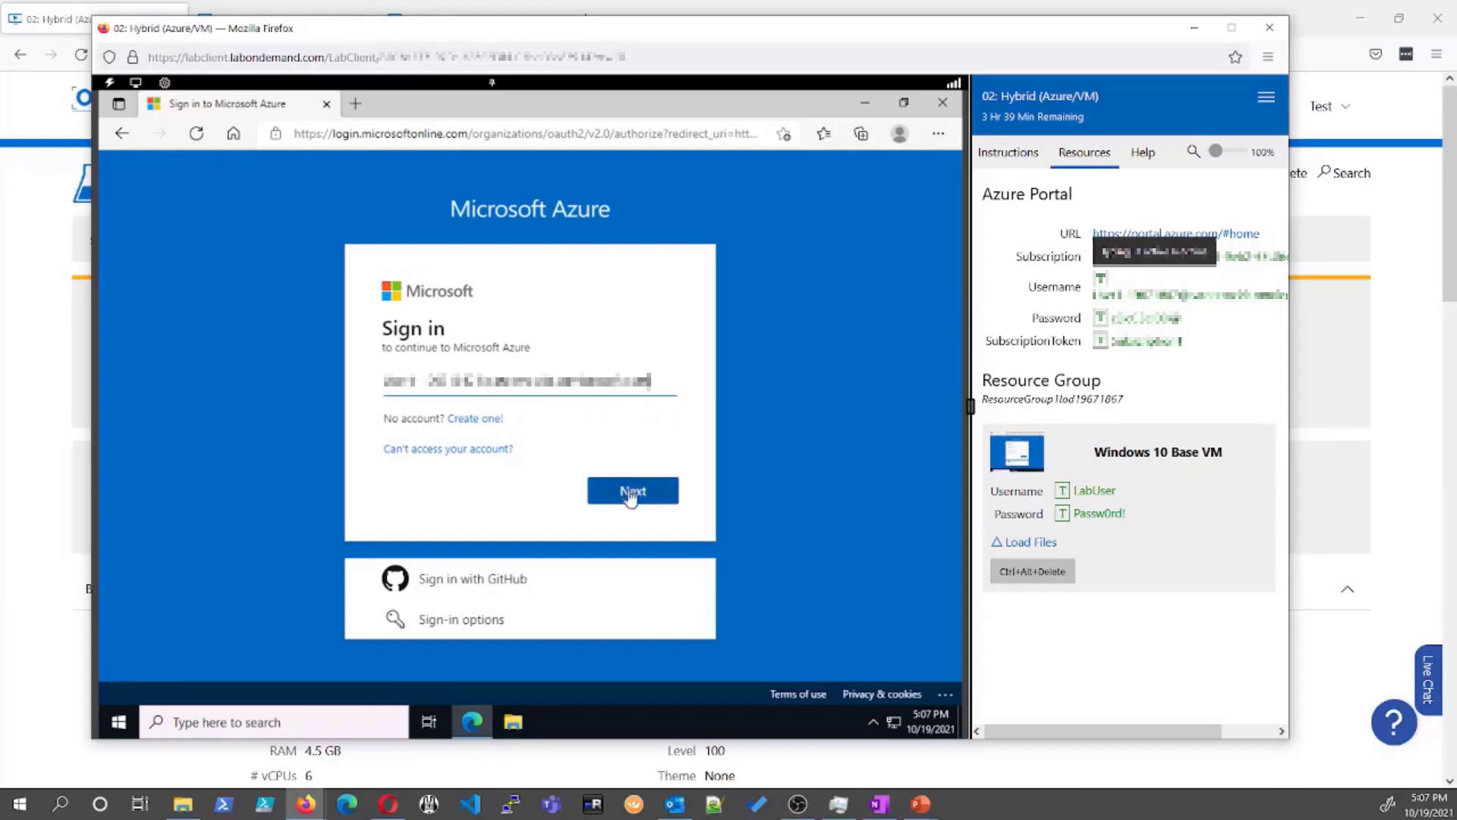
click(1100, 318)
click(630, 532)
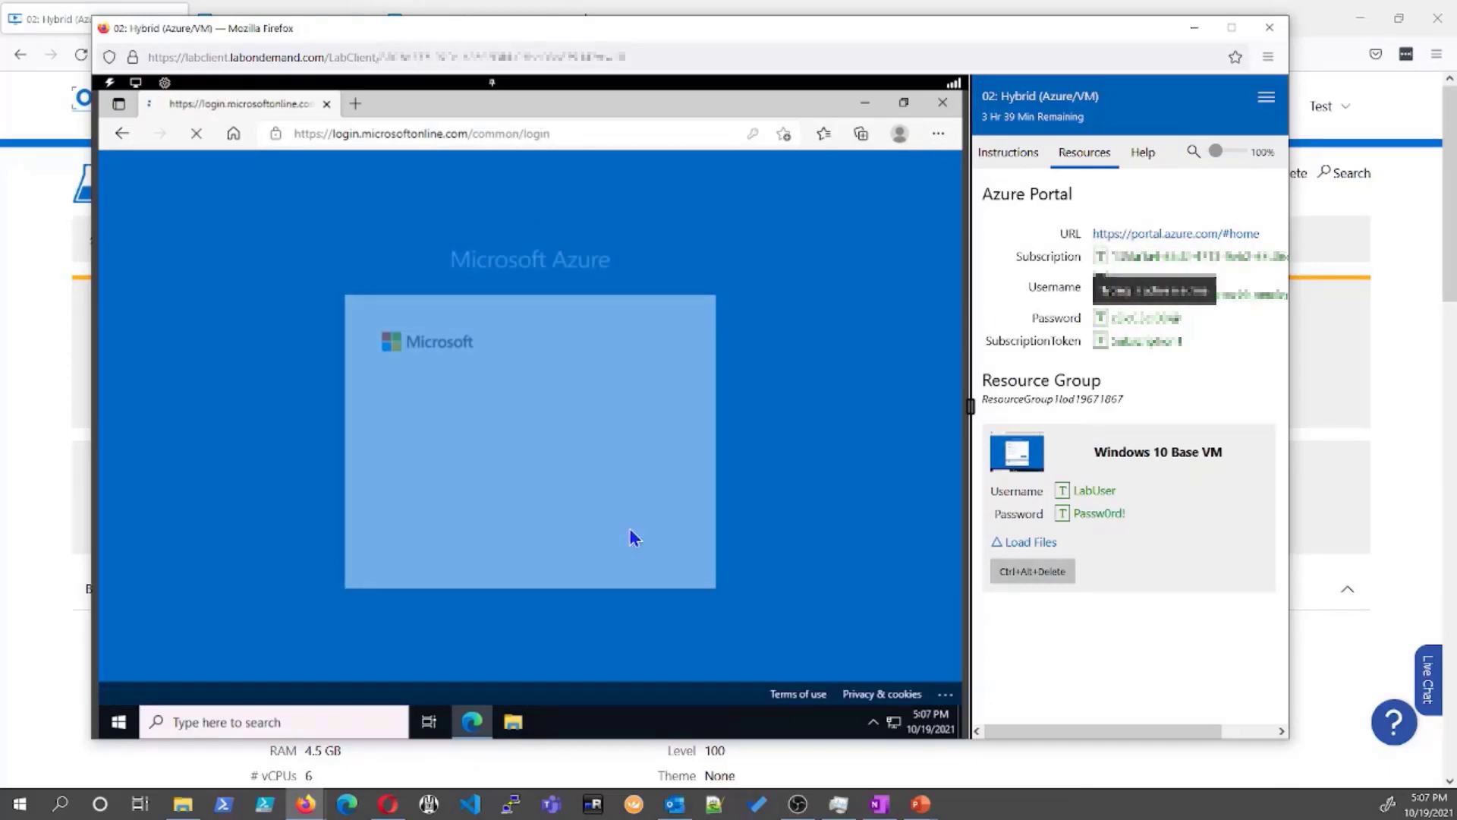
click(560, 544)
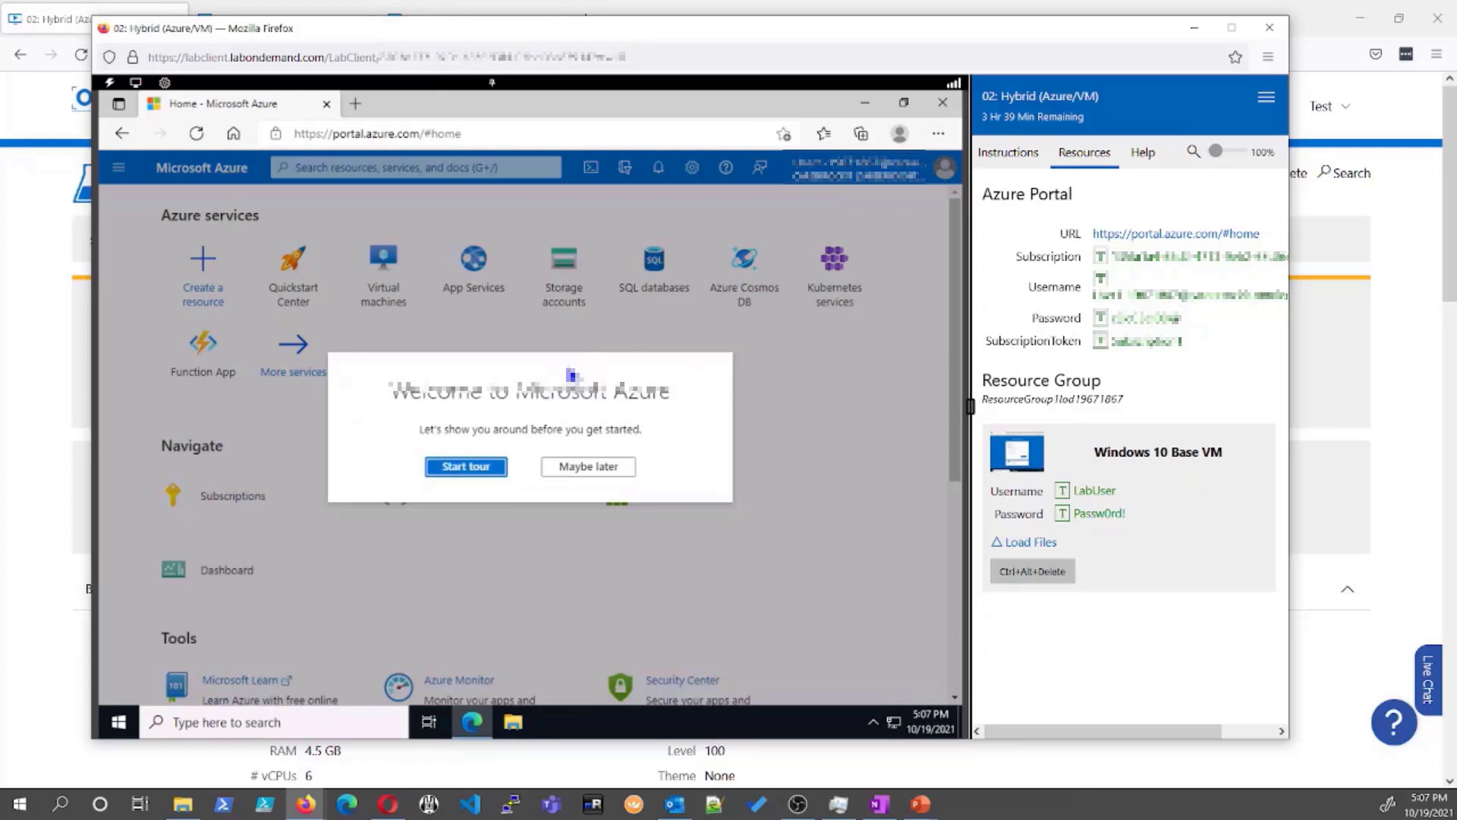
Step: Skip the Azure tour, check All resources is empty, return Home, and minimize the lab window
click(609, 468)
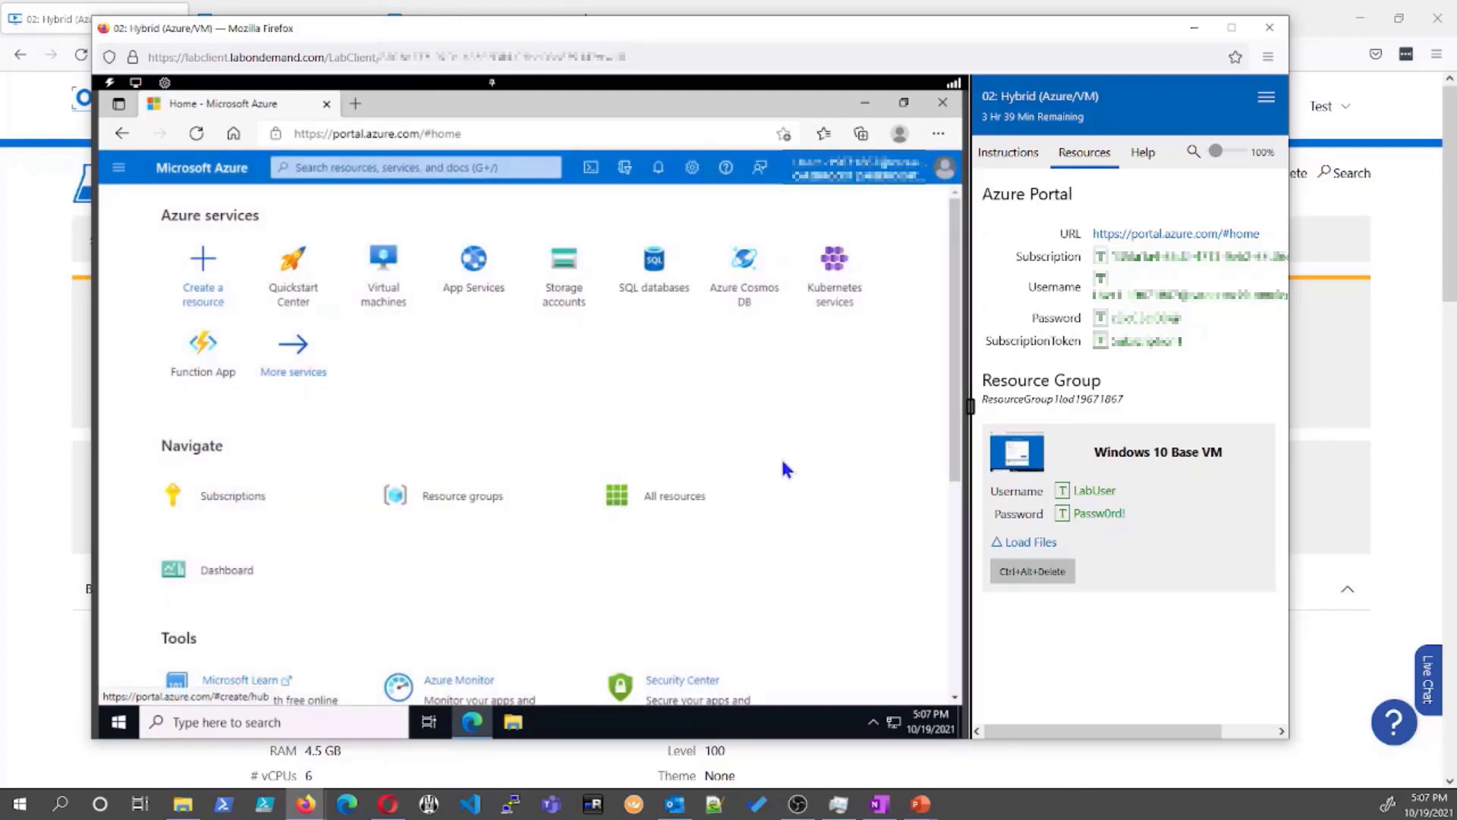
click(627, 503)
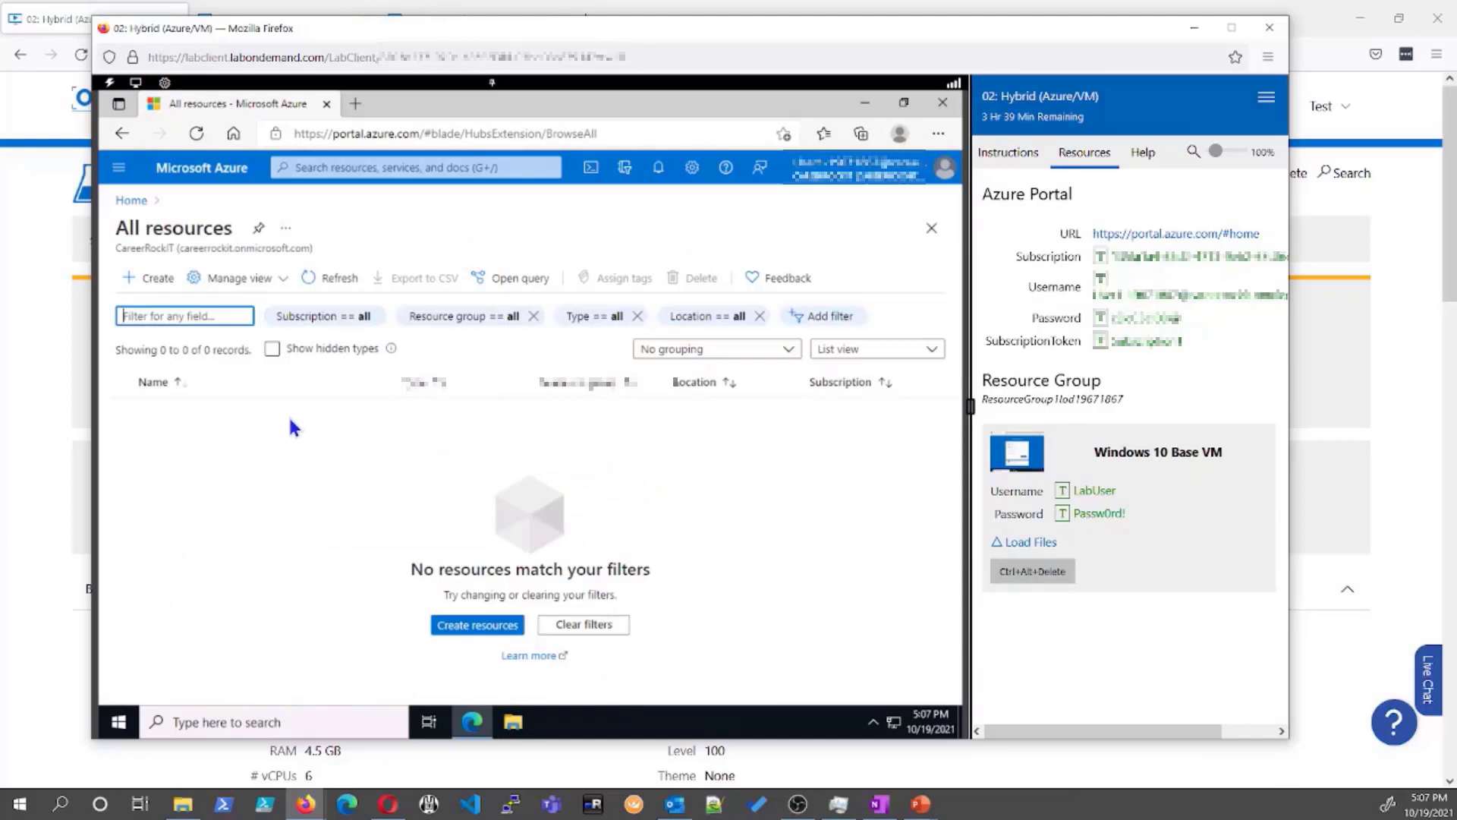
click(135, 201)
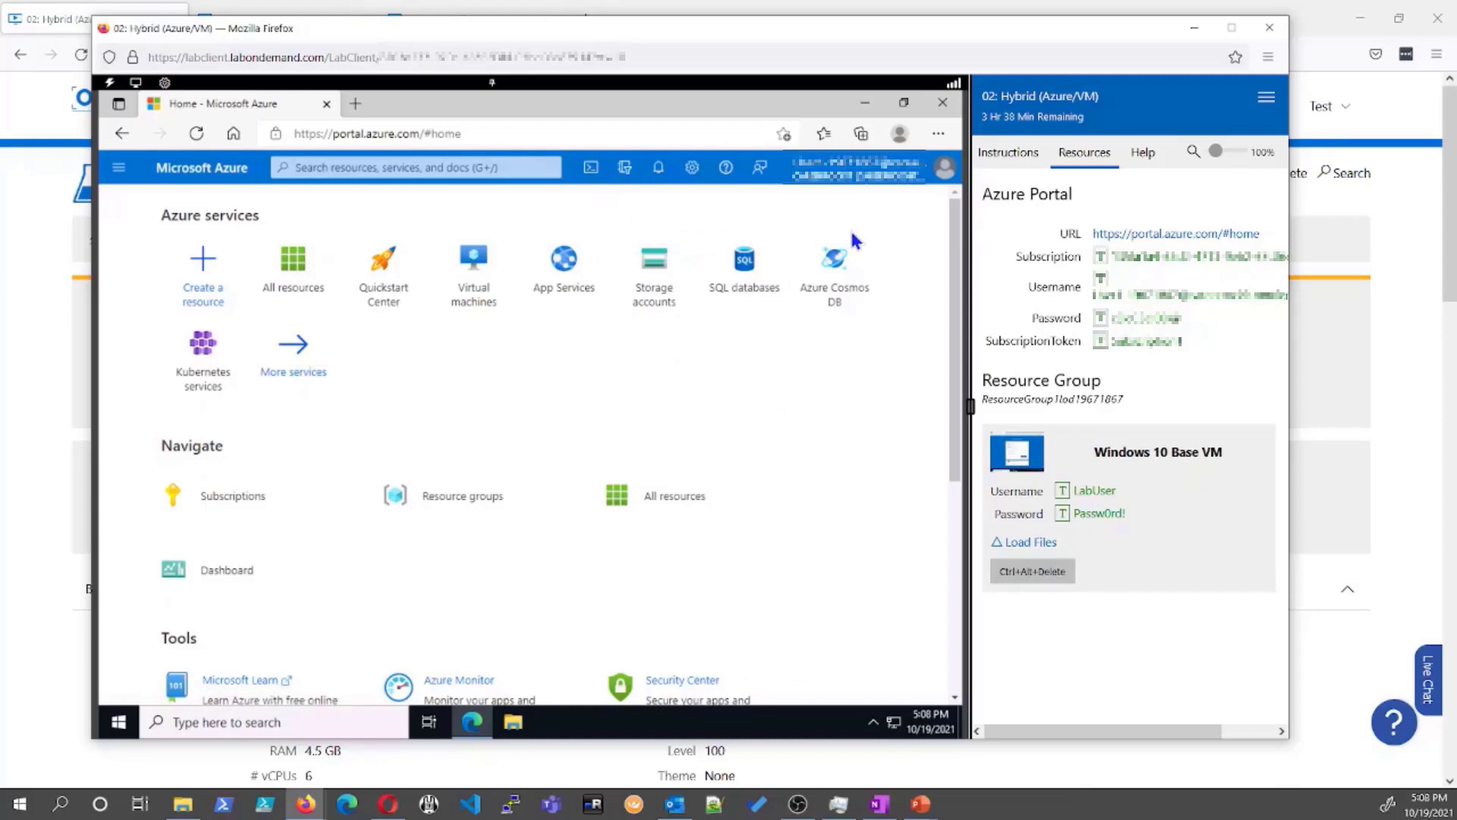
click(1192, 32)
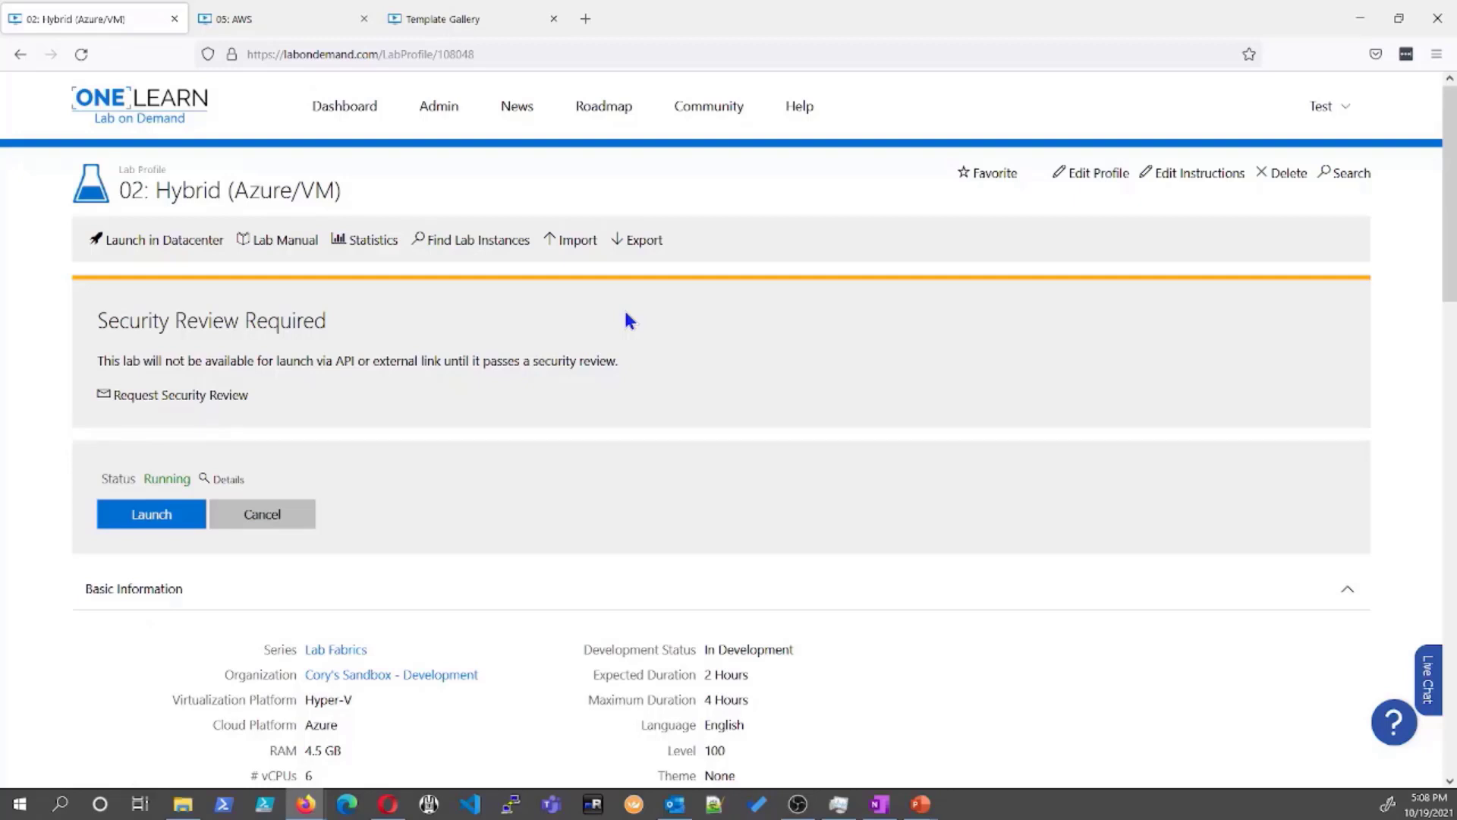
Step: Edit the 02: Hybrid (Azure/VM) profile and show its Cloud tab with East US and East US 2 datacenters
click(1083, 180)
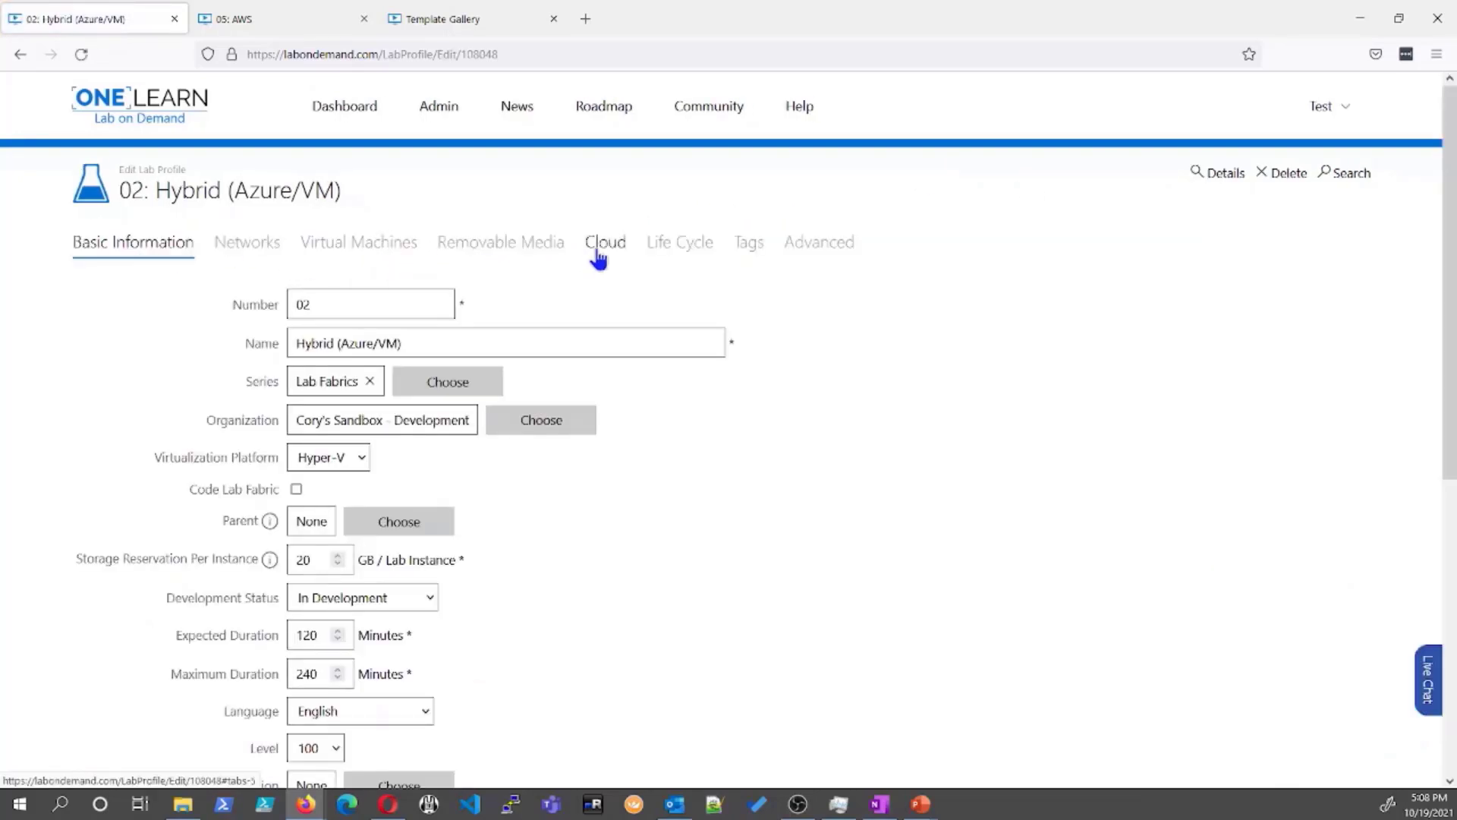
click(600, 252)
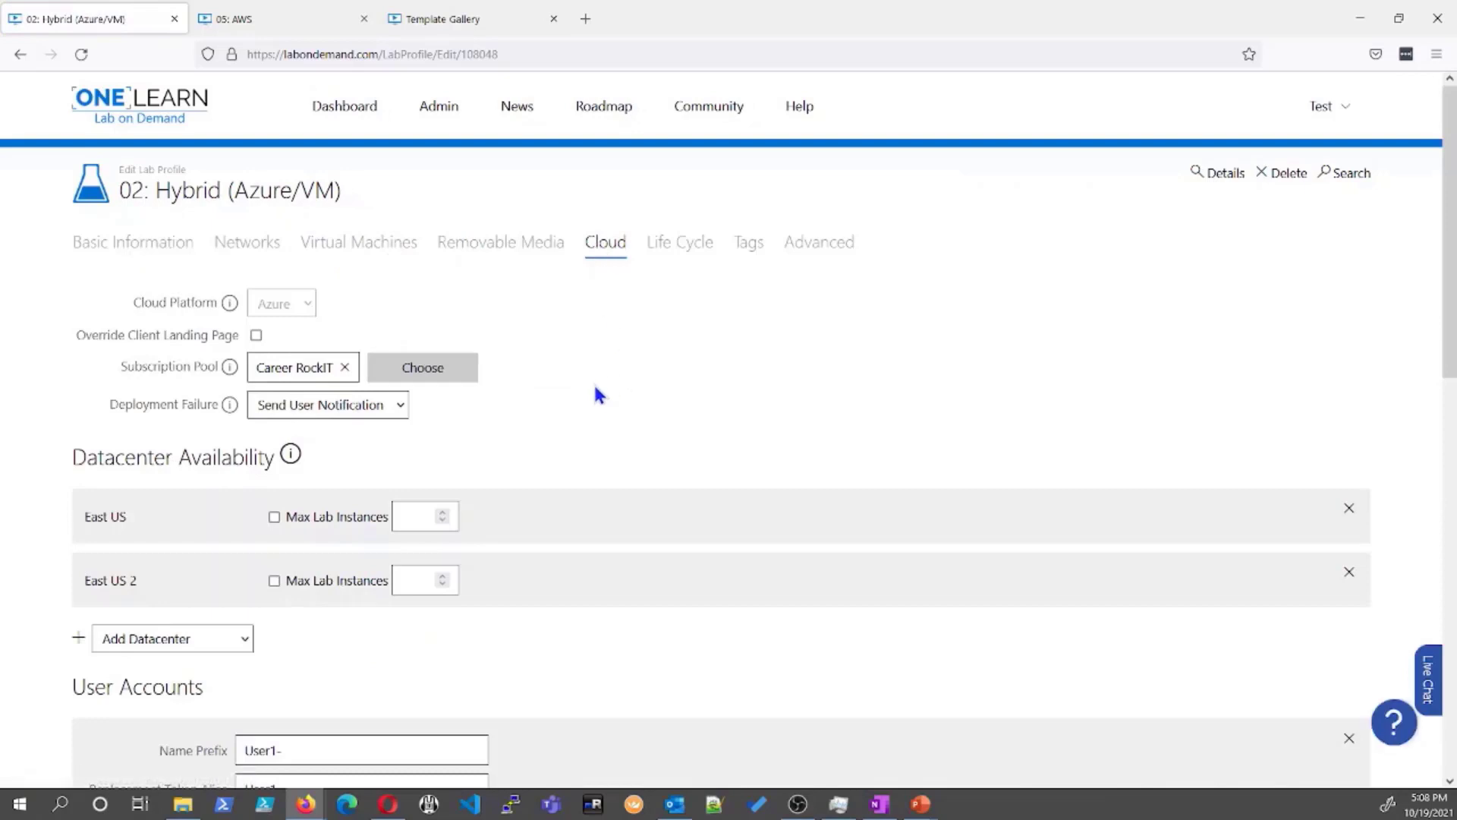
scroll(596, 393, down, 2)
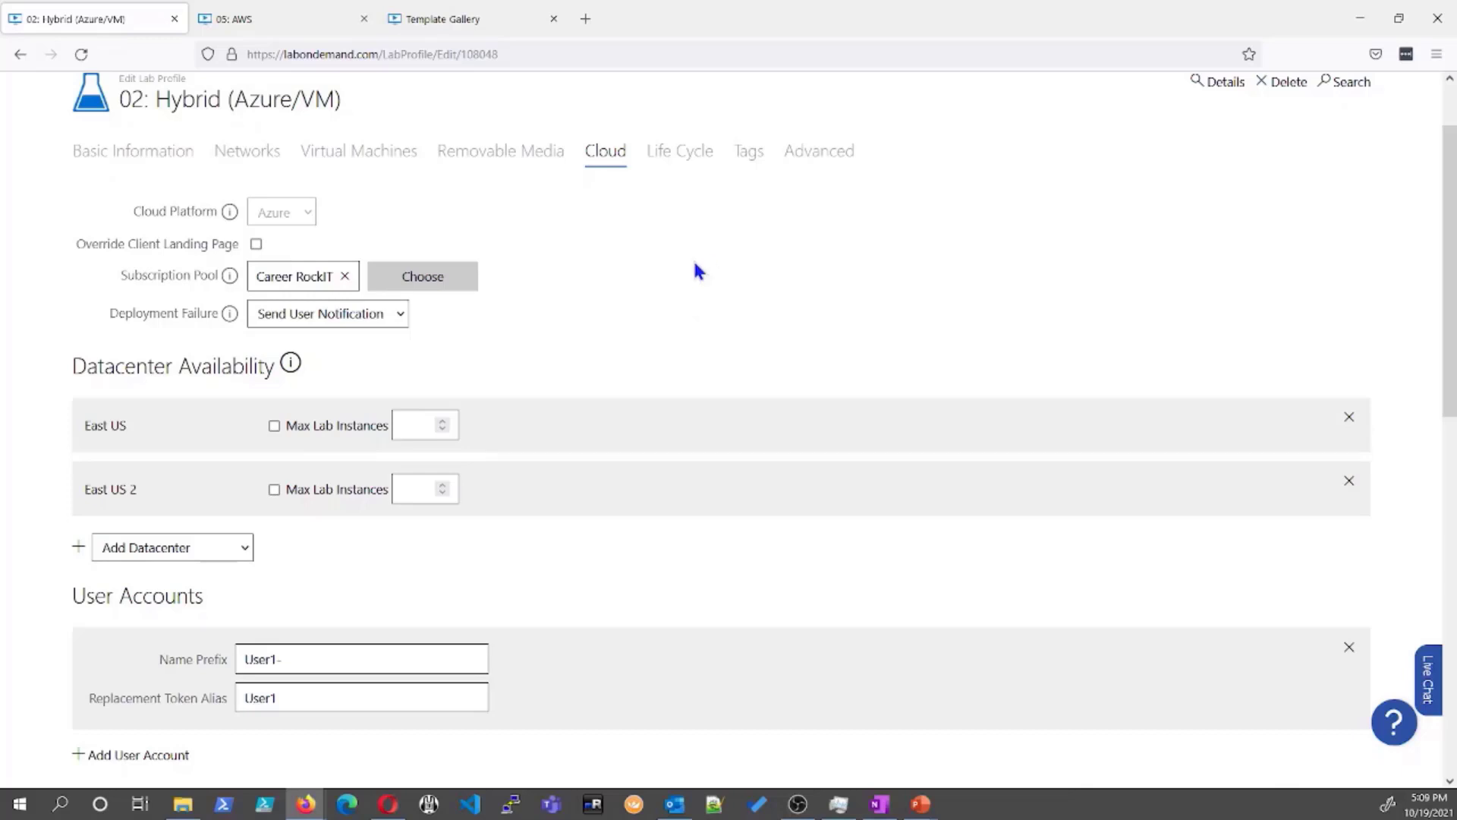
Step: Scroll through the Hybrid profile's Resource Groups, Owner permission and Access Control Policies, then switch to 05: AWS
scroll(215, 426, down, 6)
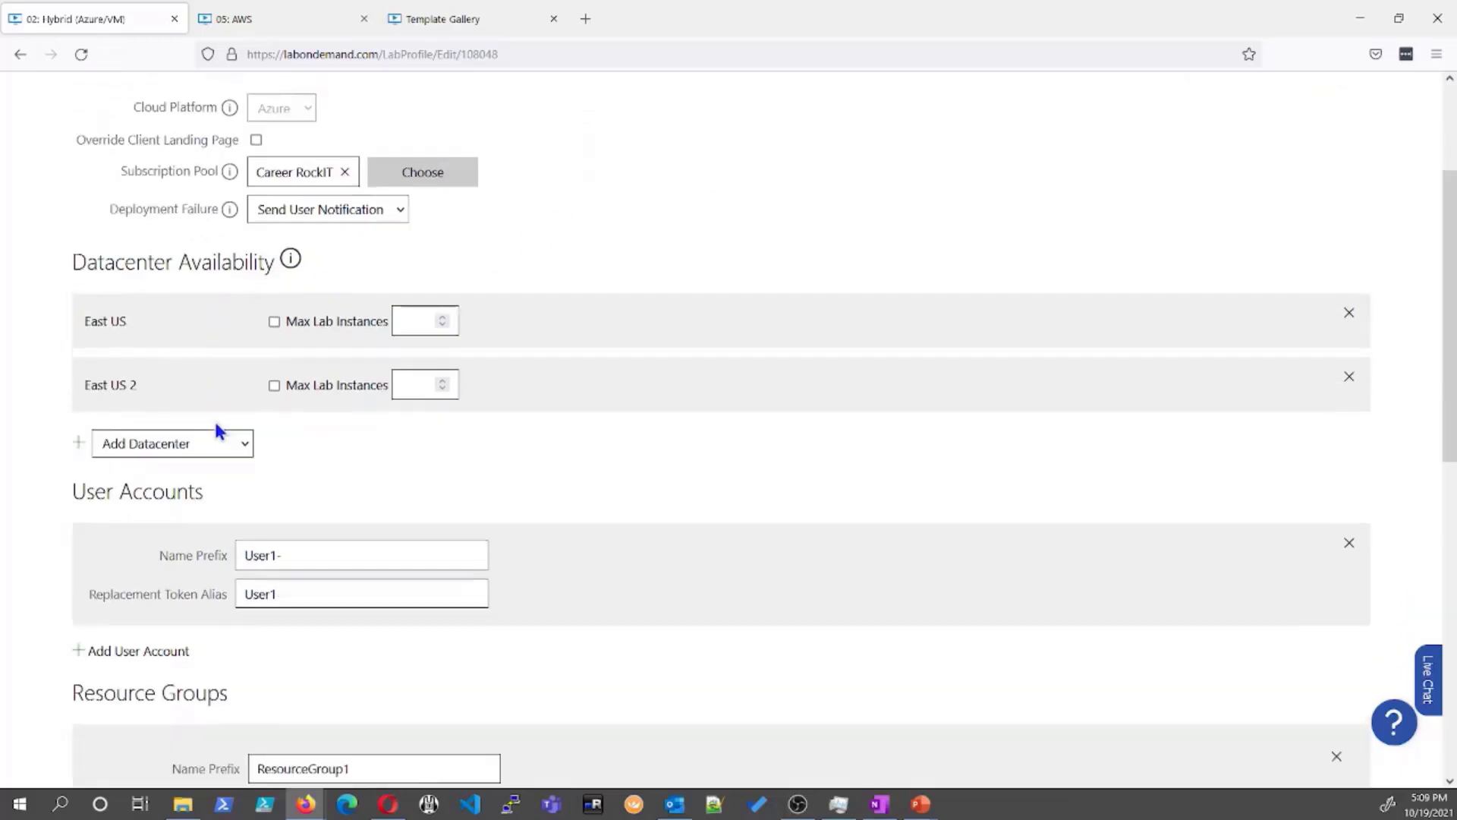
scroll(237, 444, down, 1)
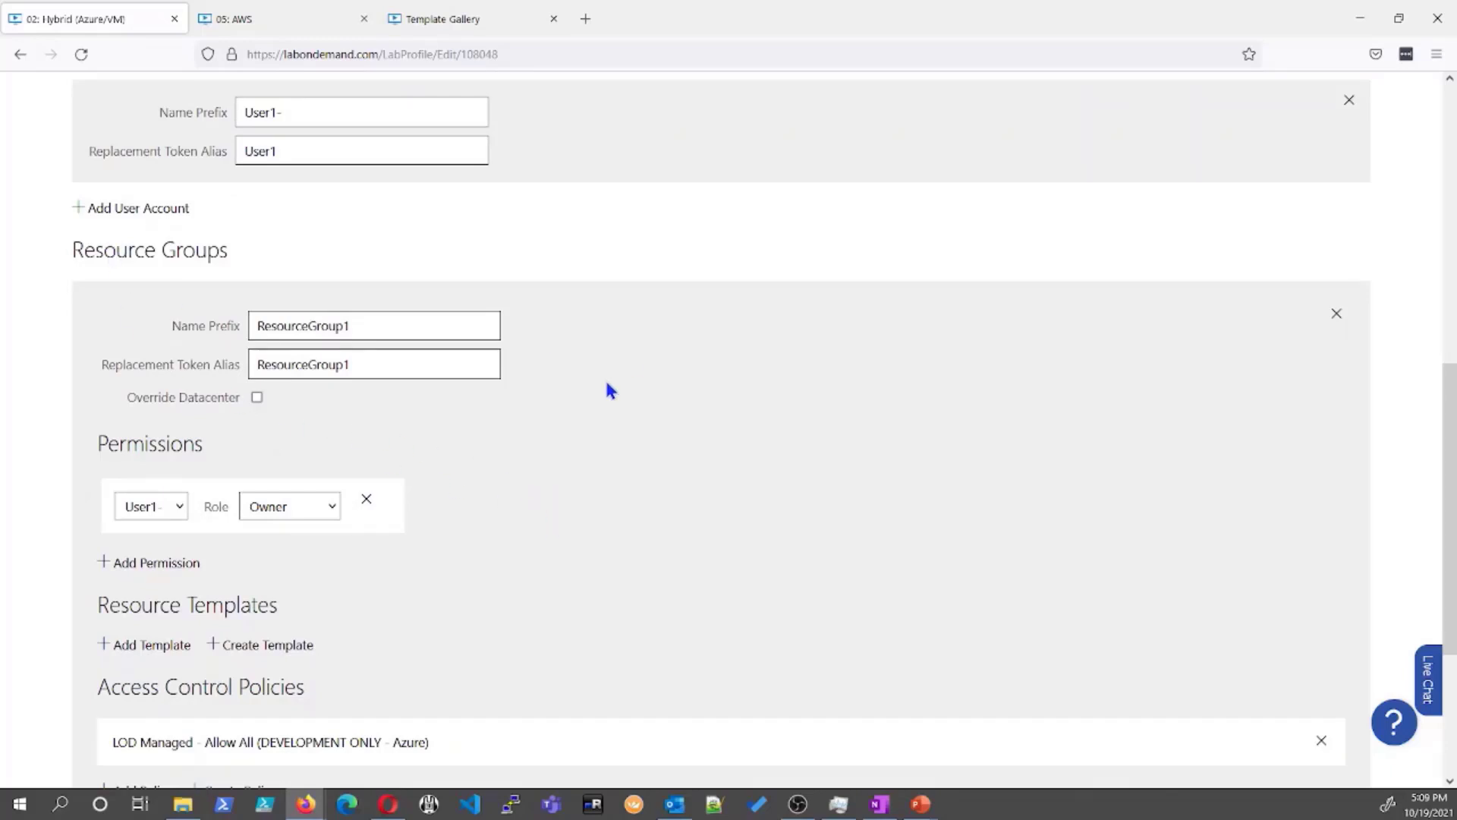
scroll(605, 383, down, 2)
scroll(608, 389, down, 1)
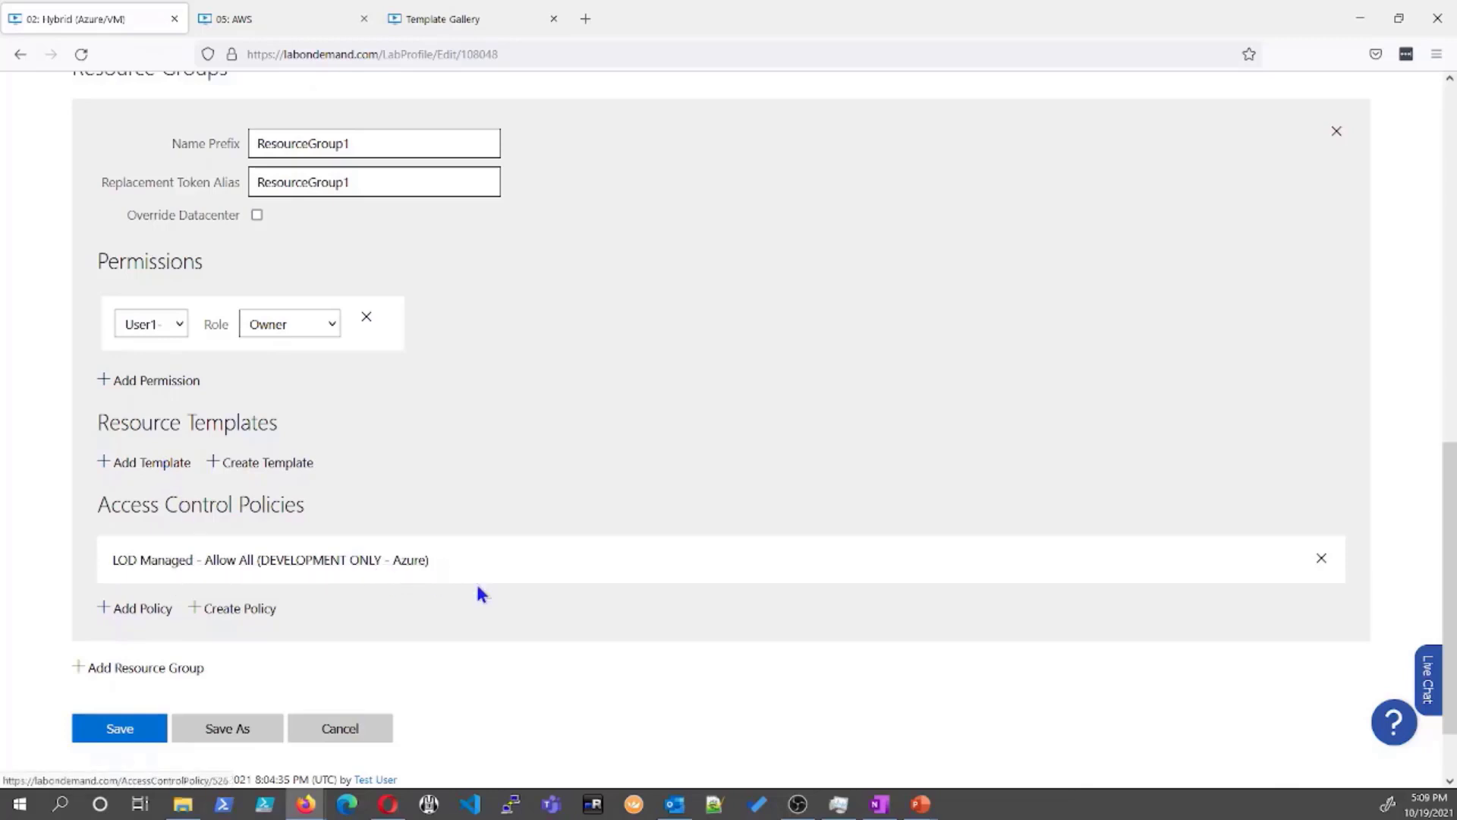
scroll(606, 636, up, 1)
scroll(605, 638, up, 2)
scroll(605, 638, down, 3)
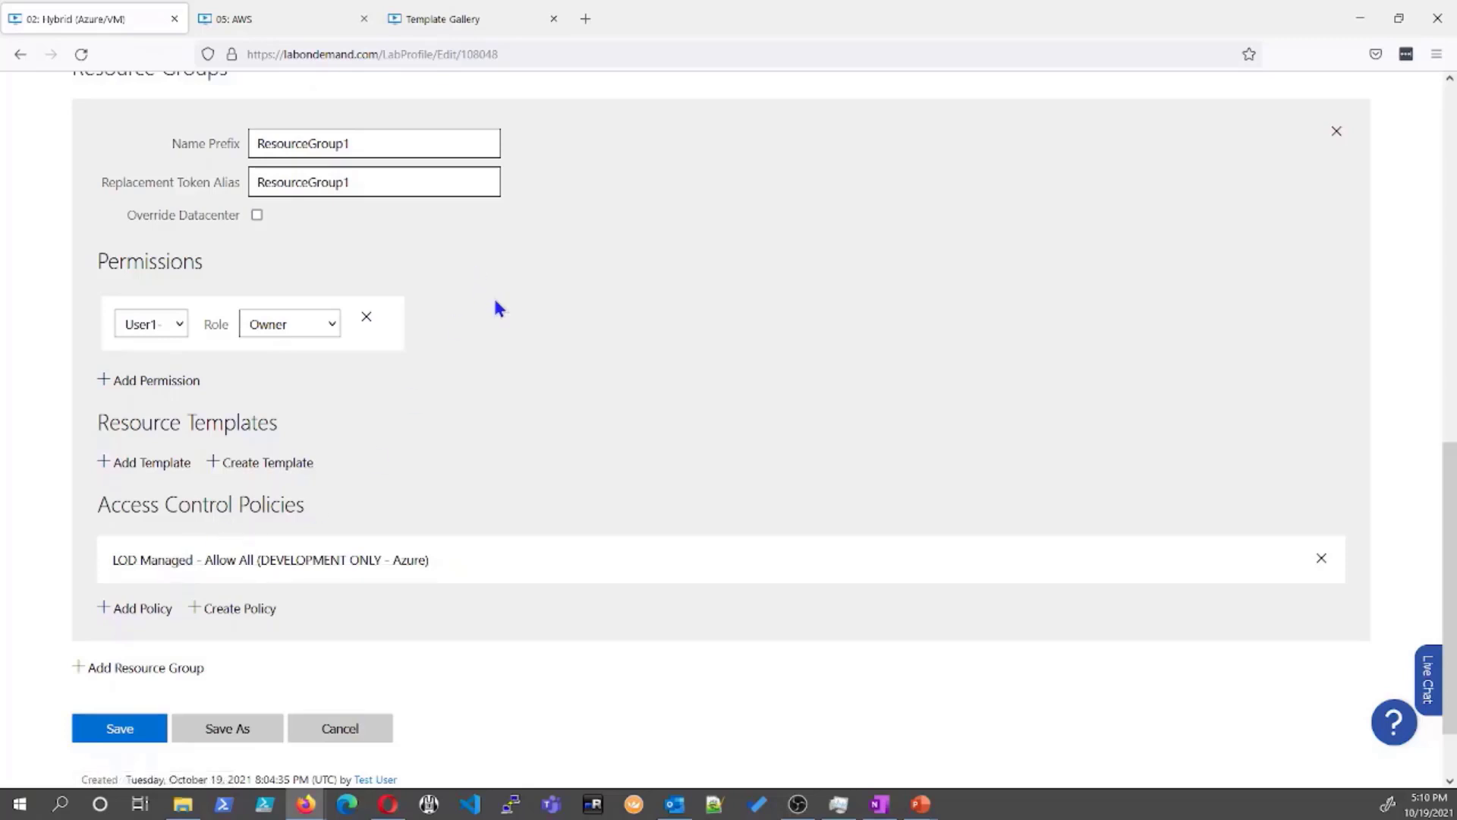
click(279, 26)
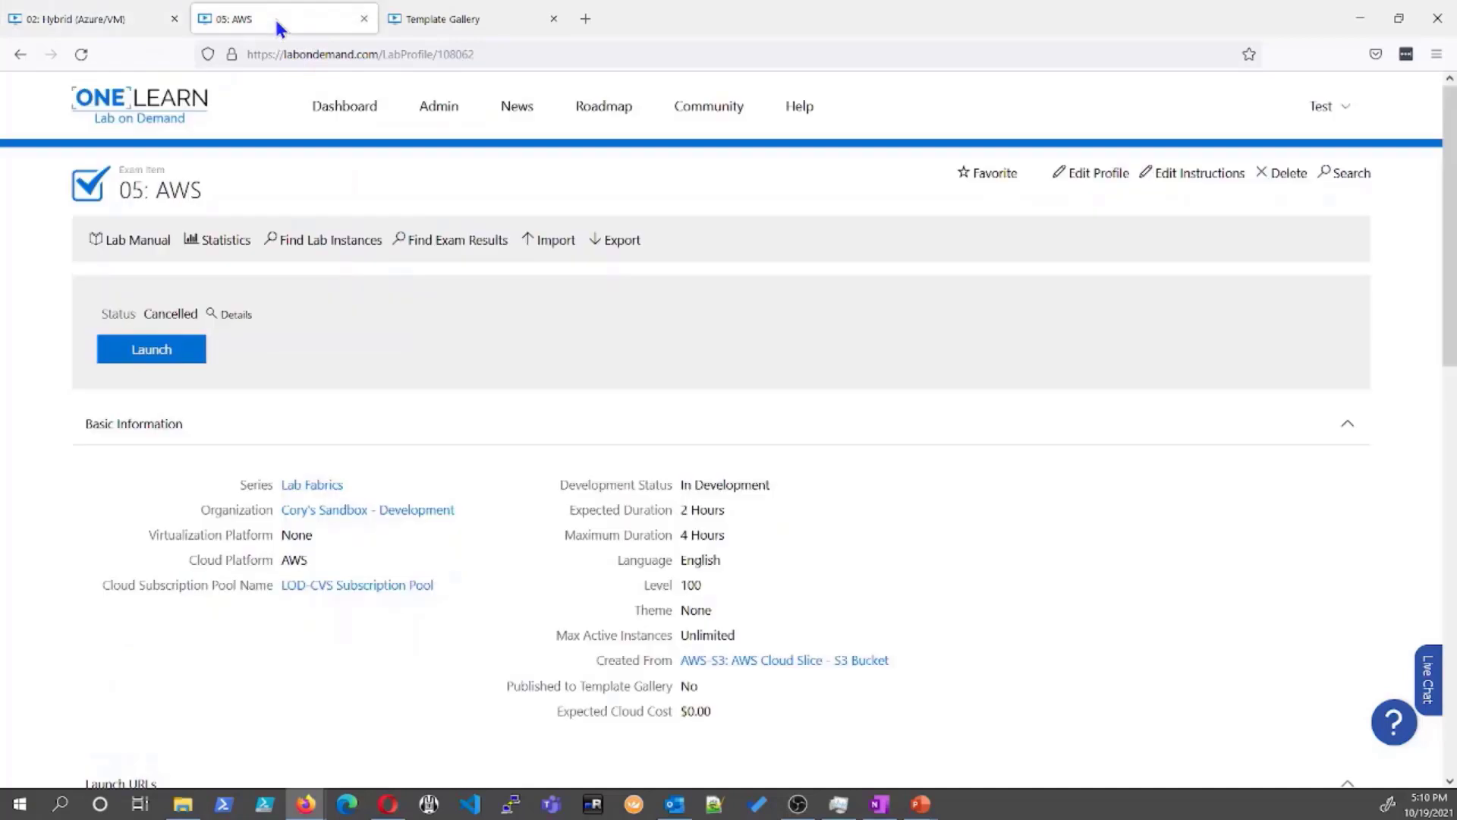
Step: Open the 05: AWS profile's Cloud settings: US East datacenters, MyStack with S3 Bucket template, and Allow S3 policy
click(1100, 176)
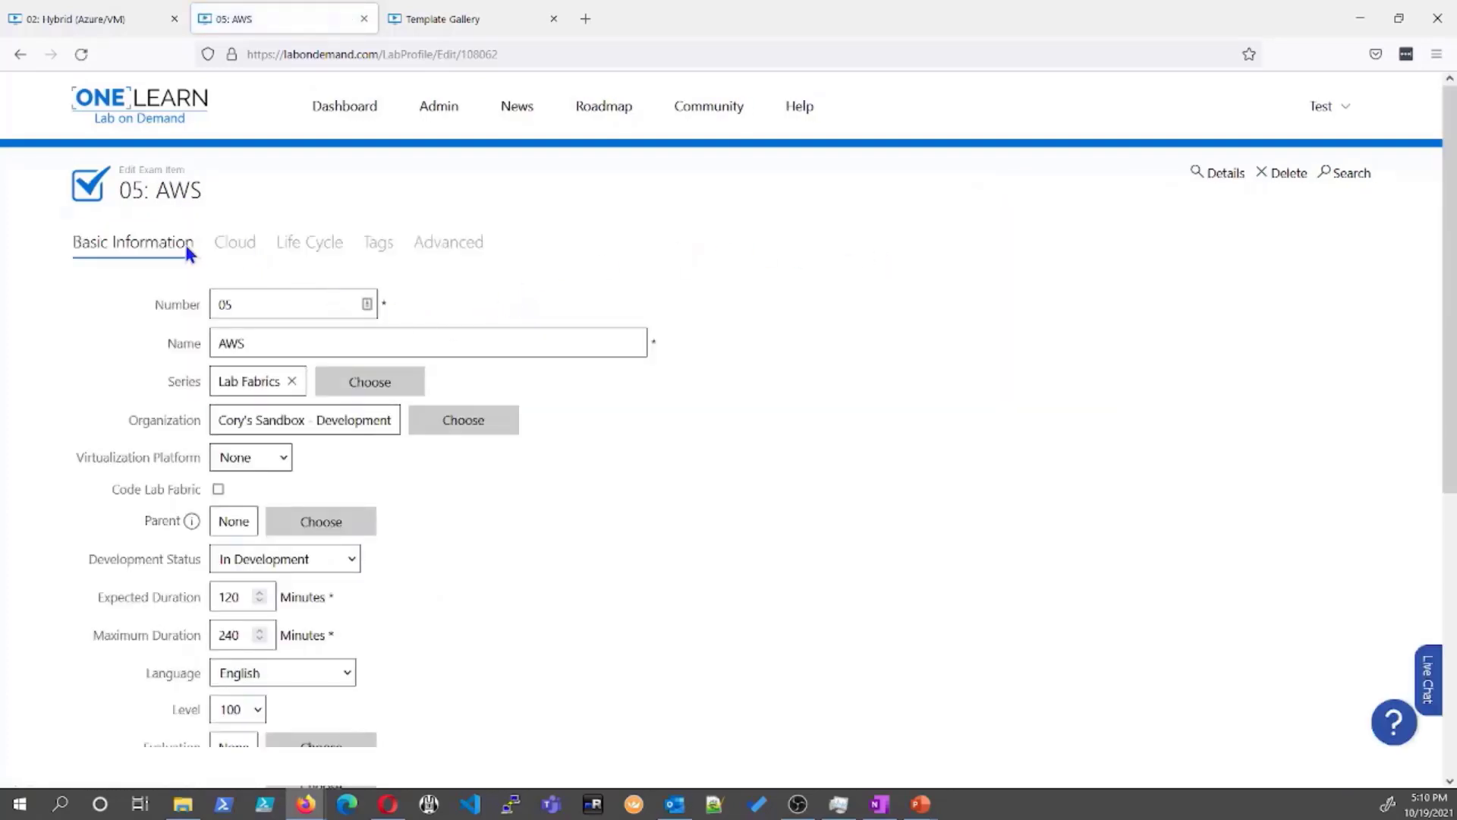
click(237, 254)
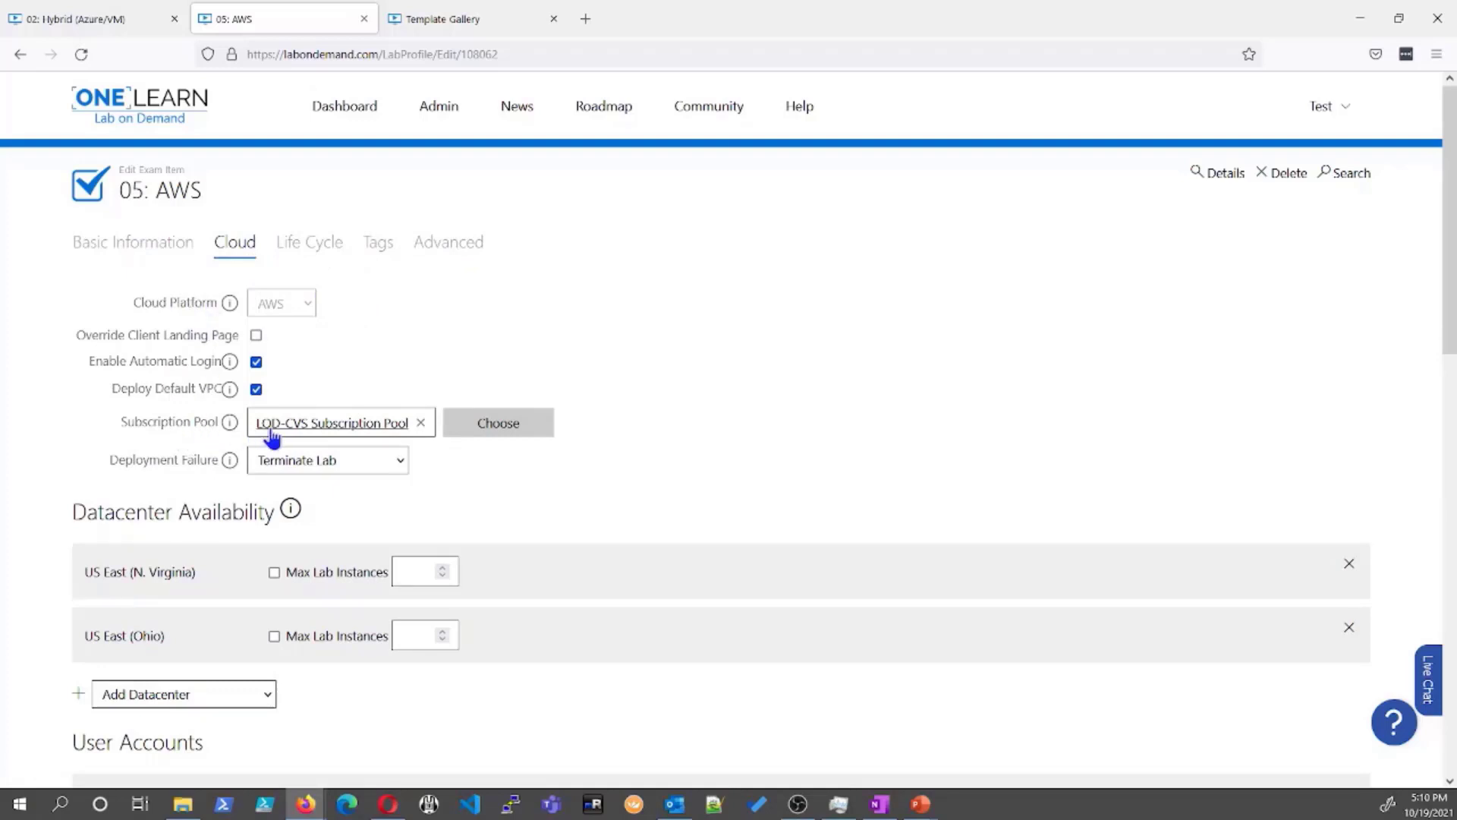
scroll(562, 469, down, 3)
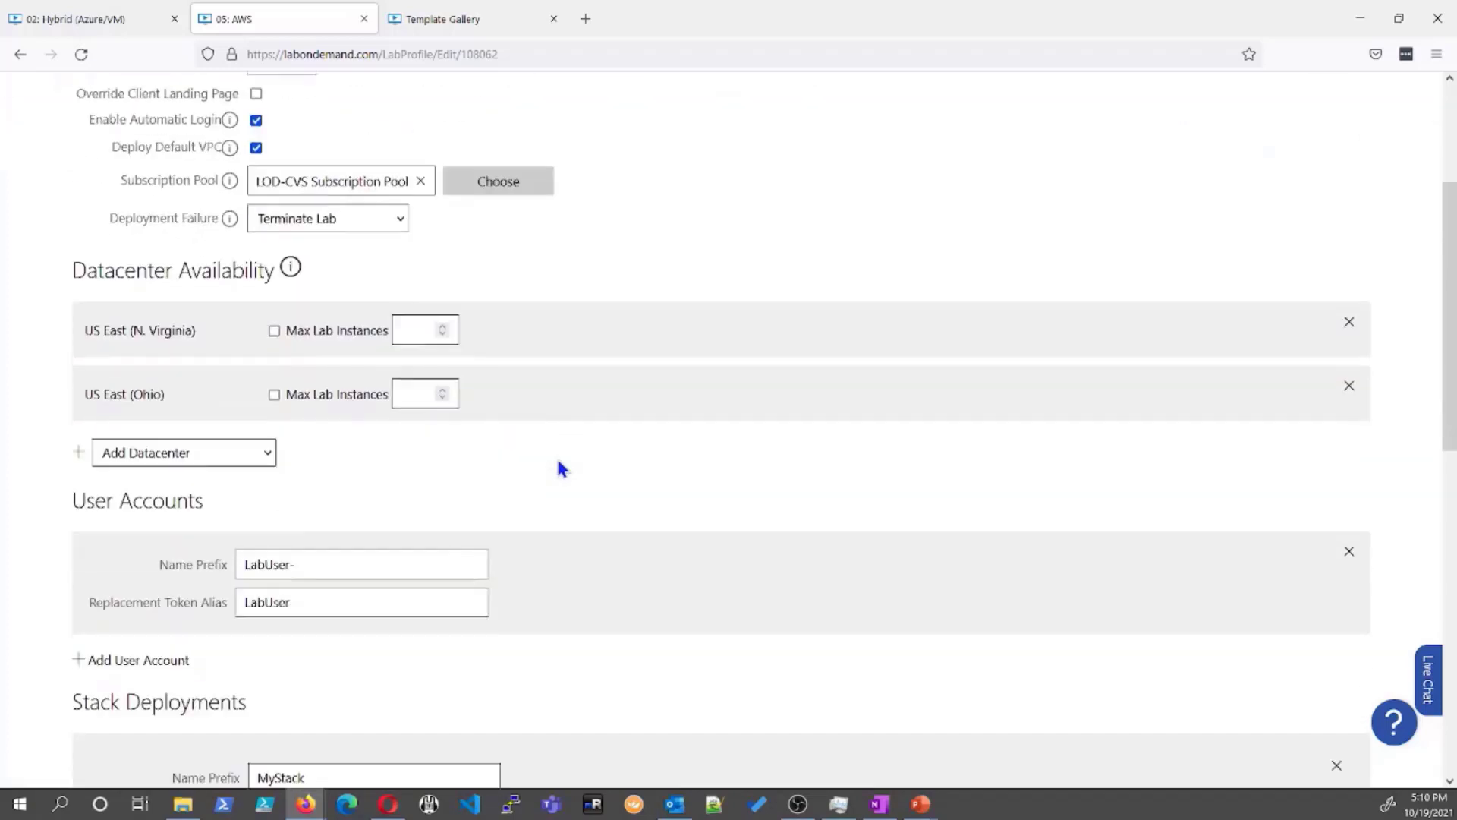
scroll(561, 469, down, 2)
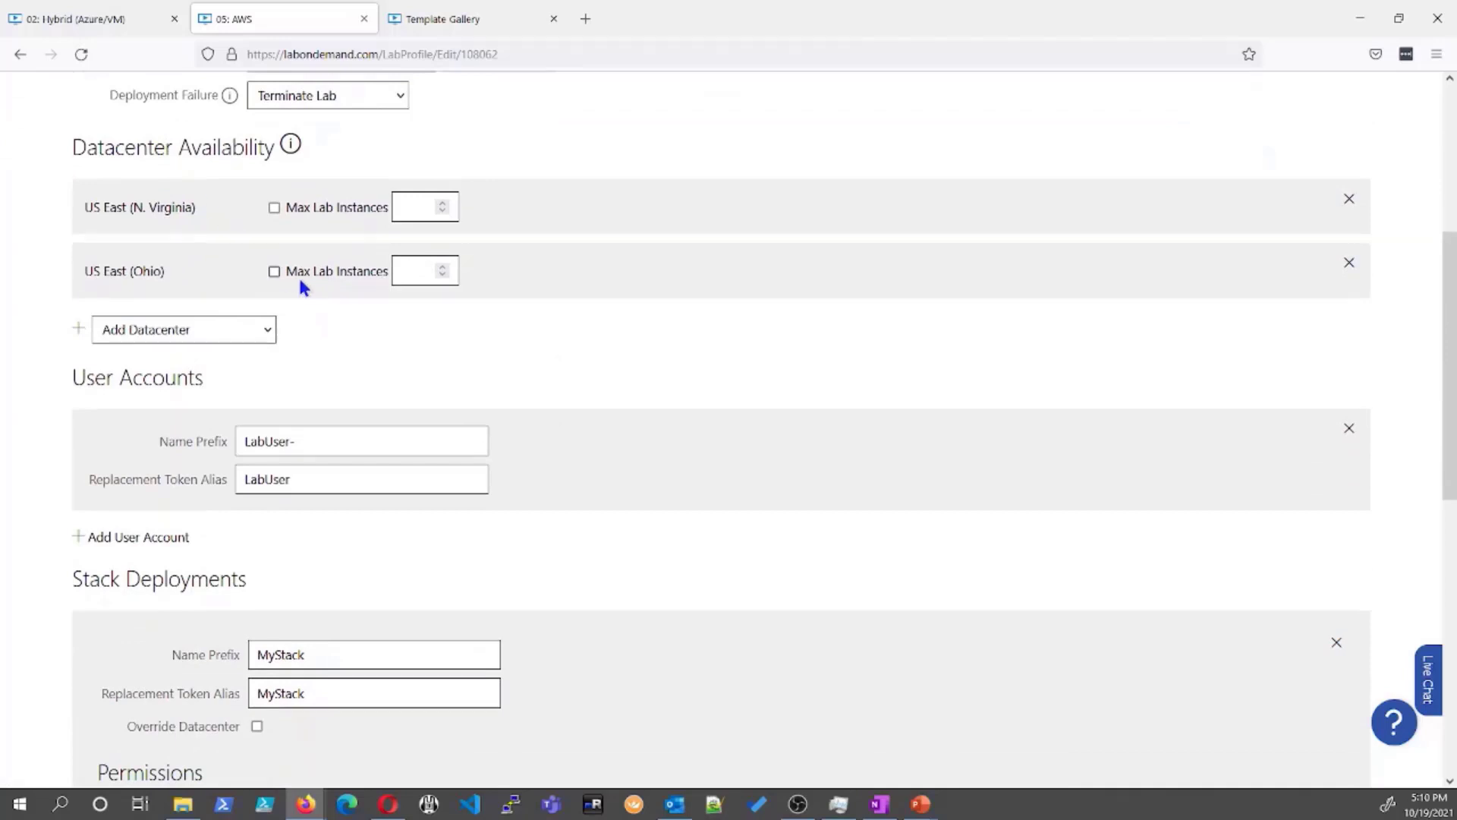
scroll(478, 379, down, 5)
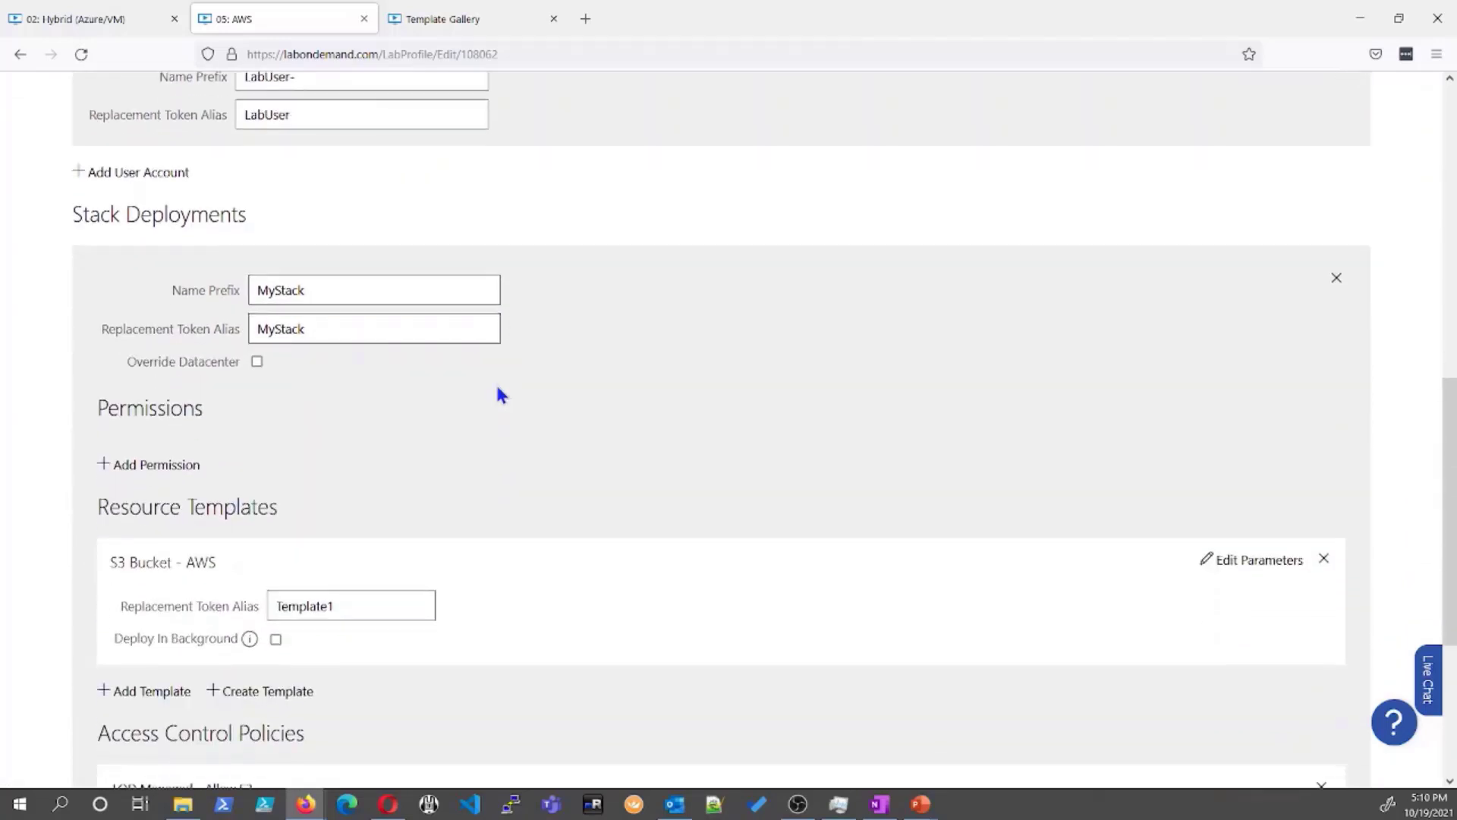
scroll(193, 286, down, 1)
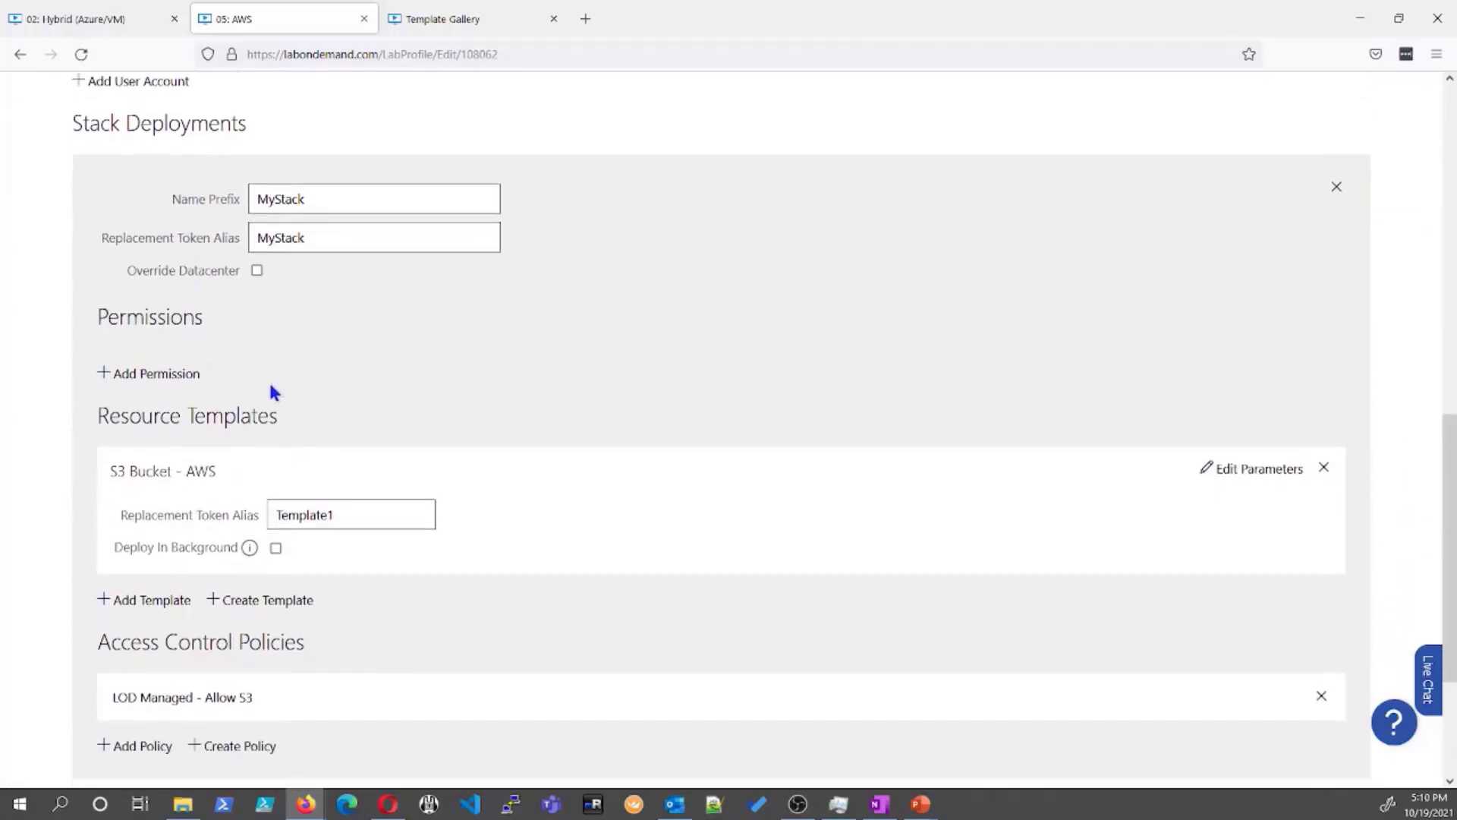